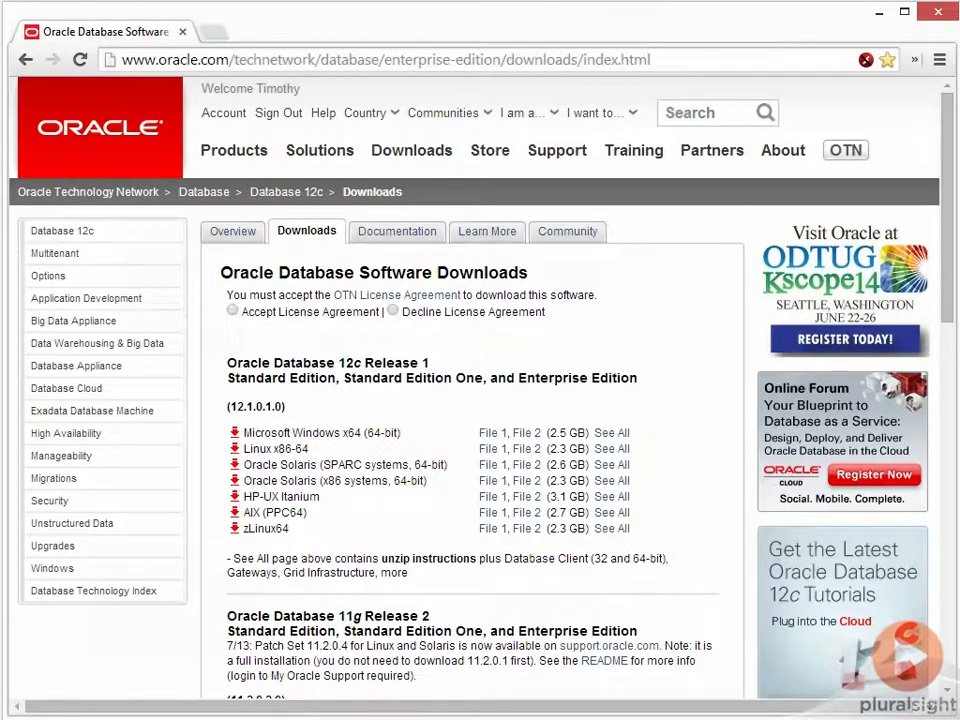
Step: Accept the OTN license agreement, open the complete Microsoft Windows x64 download list for Database 12c Release 1, and accept the agreement there
click(233, 313)
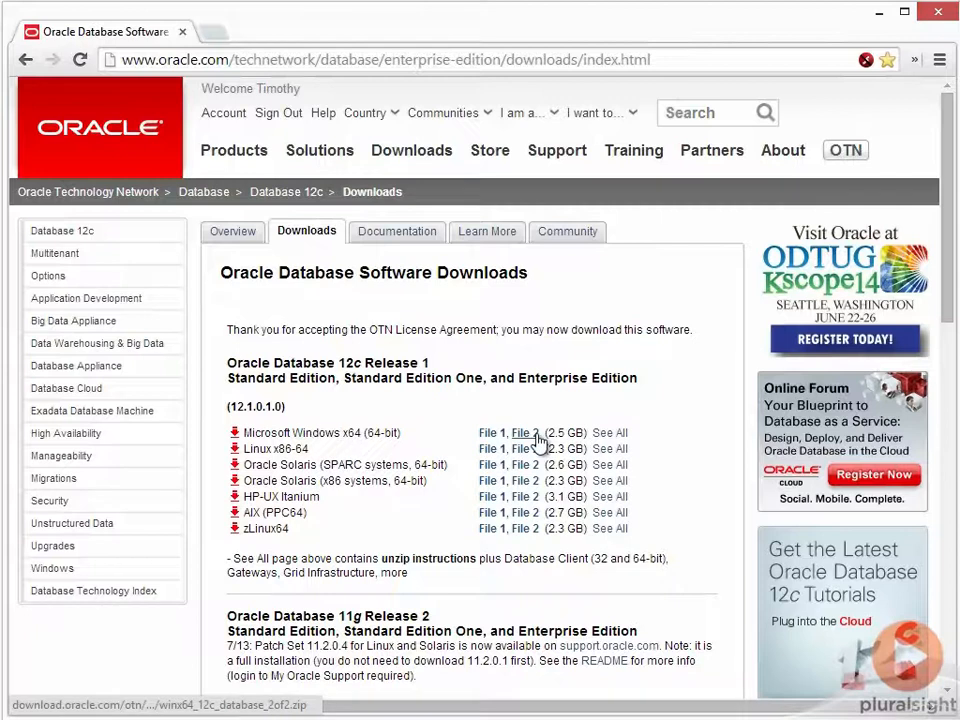
click(612, 436)
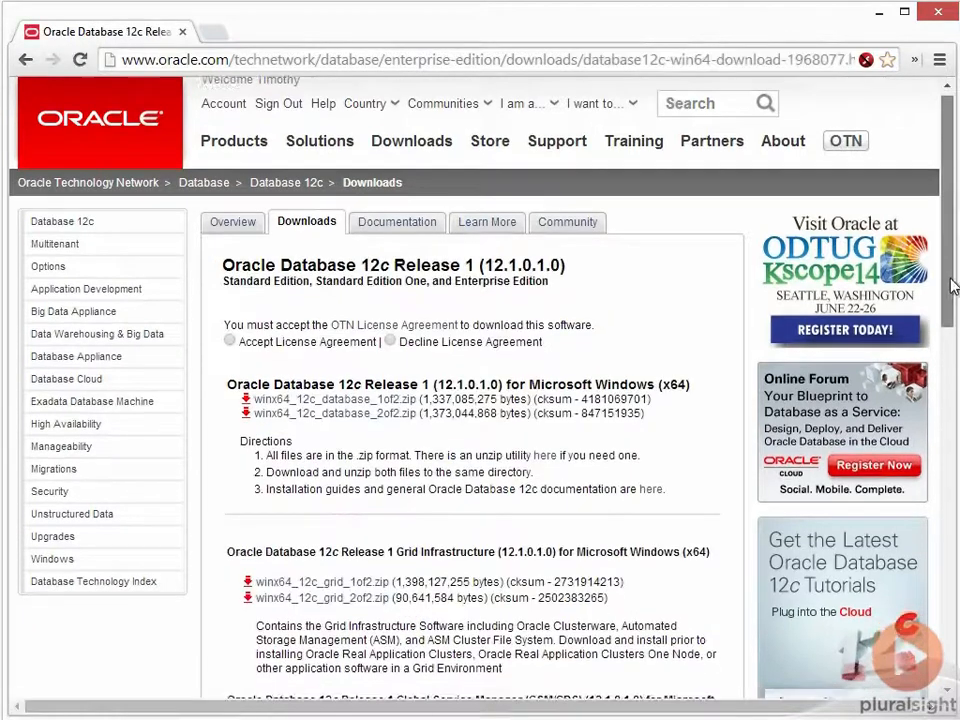
drag(949, 279, 953, 347)
click(230, 177)
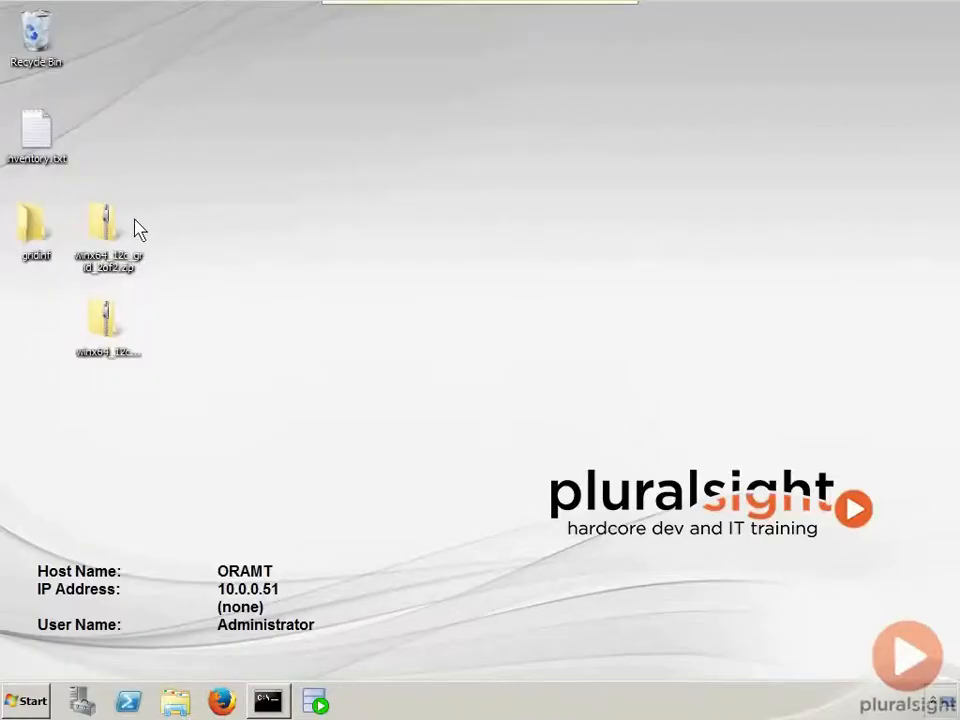
Step: Open the grid folder inside the gridinf folder on the server's desktop
double_click(31, 243)
drag(331, 119, 385, 108)
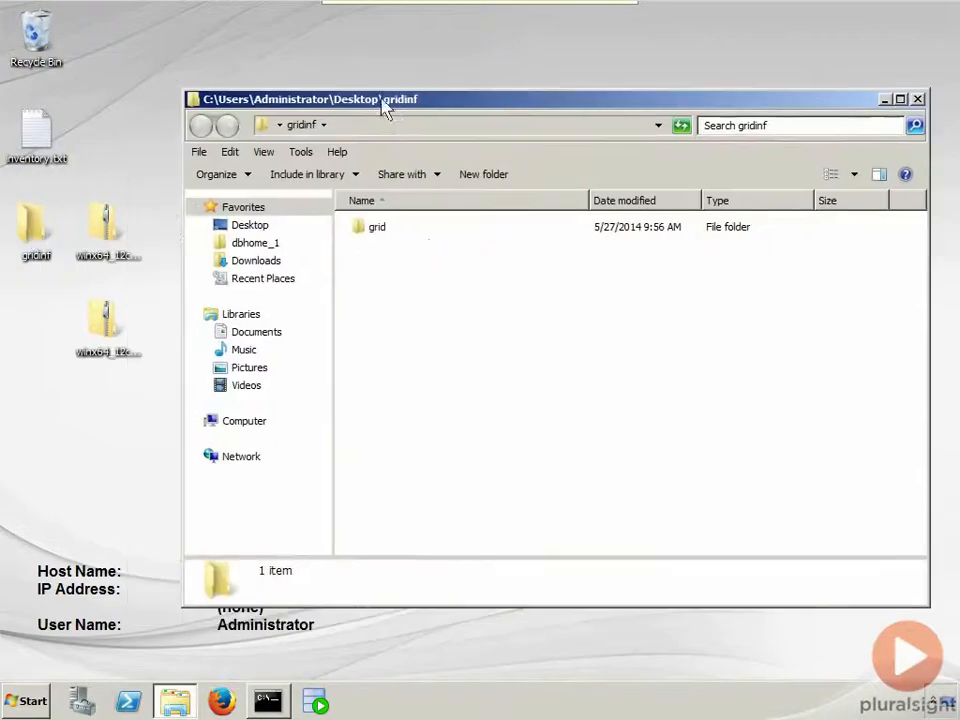
double_click(373, 235)
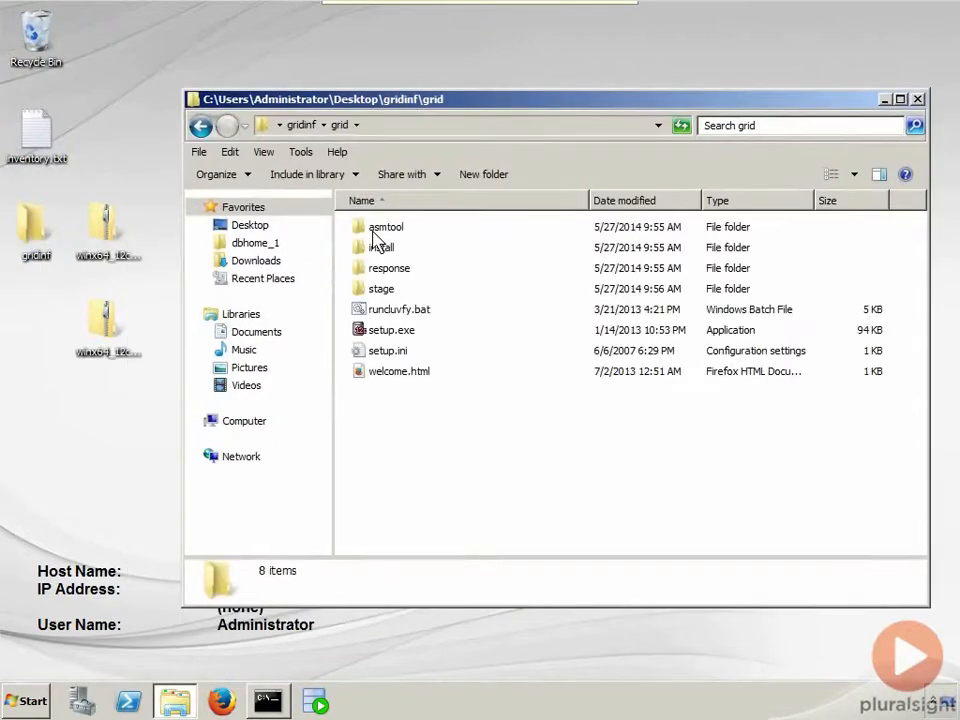
Step: Launch the Grid Infrastructure installer with setup.exe, close the folder window, and skip software updates
click(378, 330)
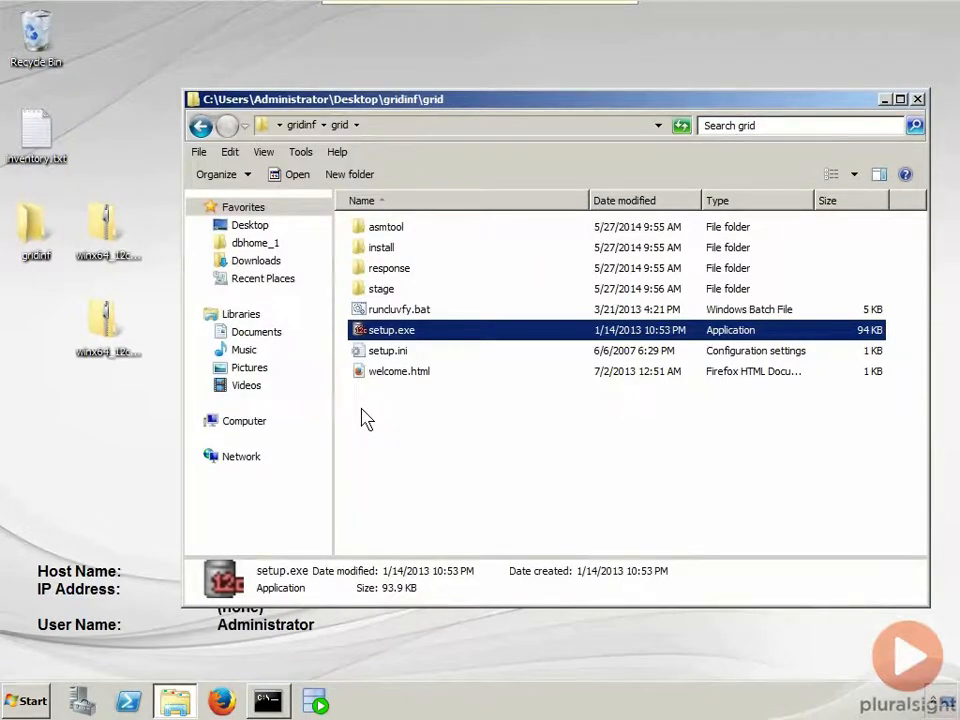
key(Up)
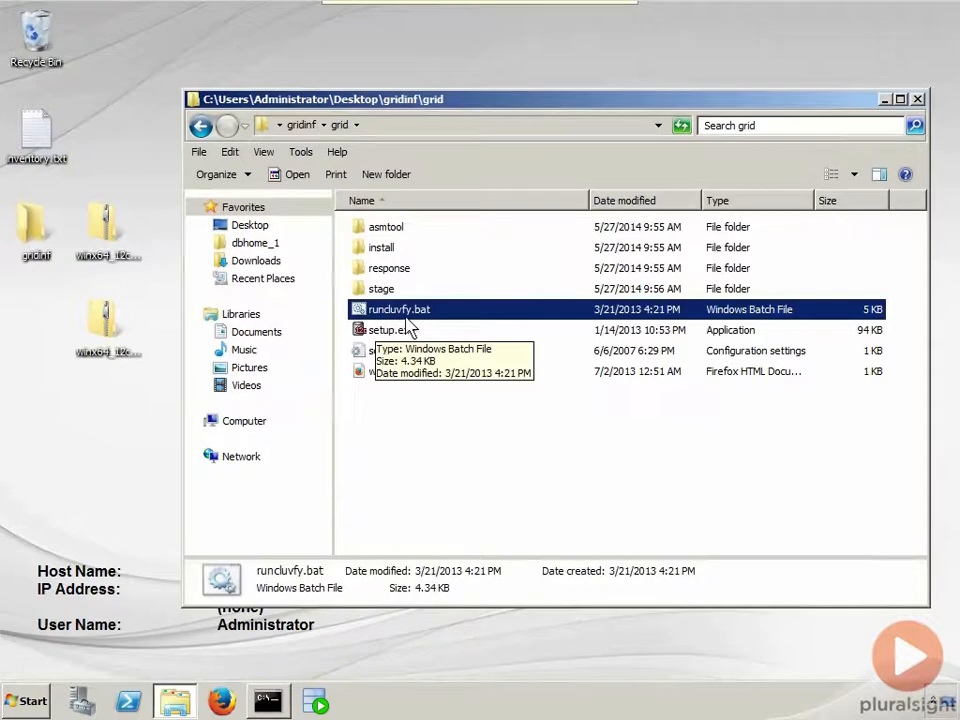
click(417, 444)
double_click(372, 331)
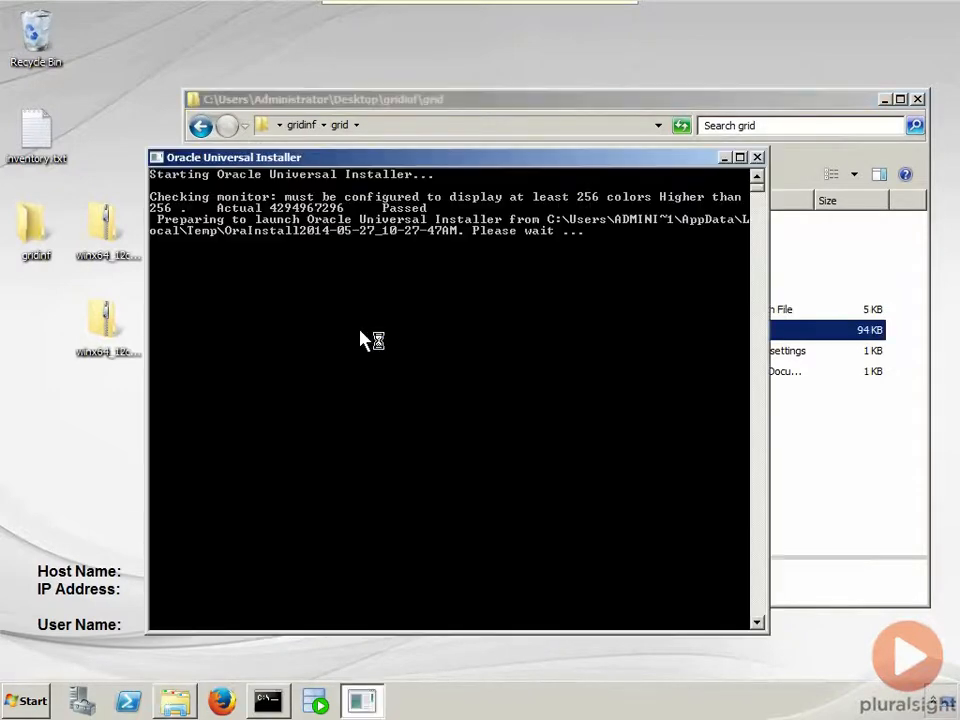
click(917, 99)
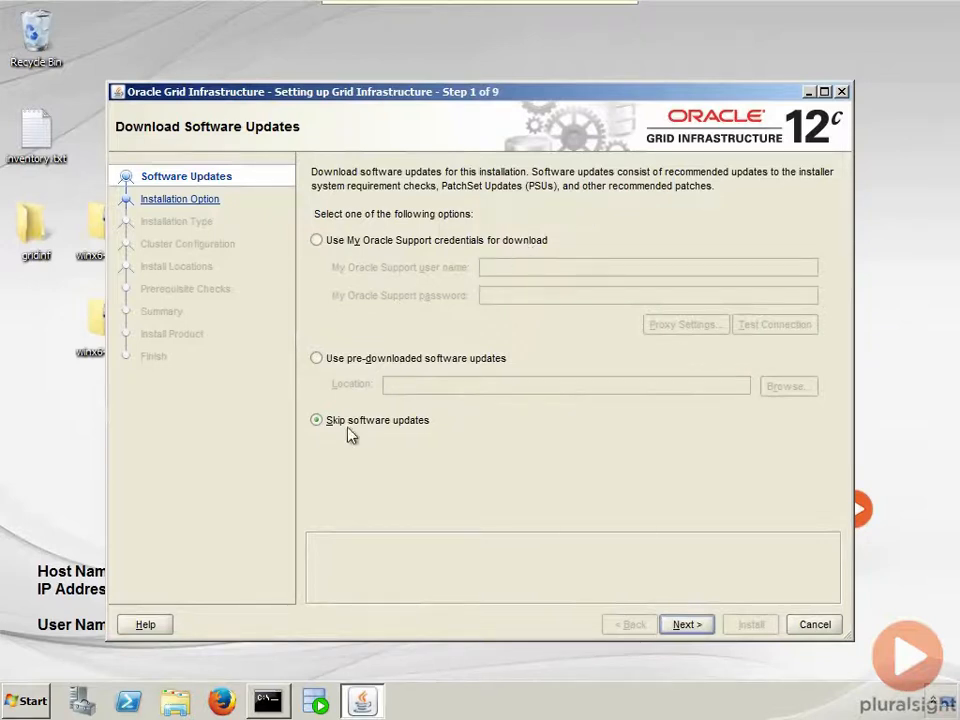
click(683, 625)
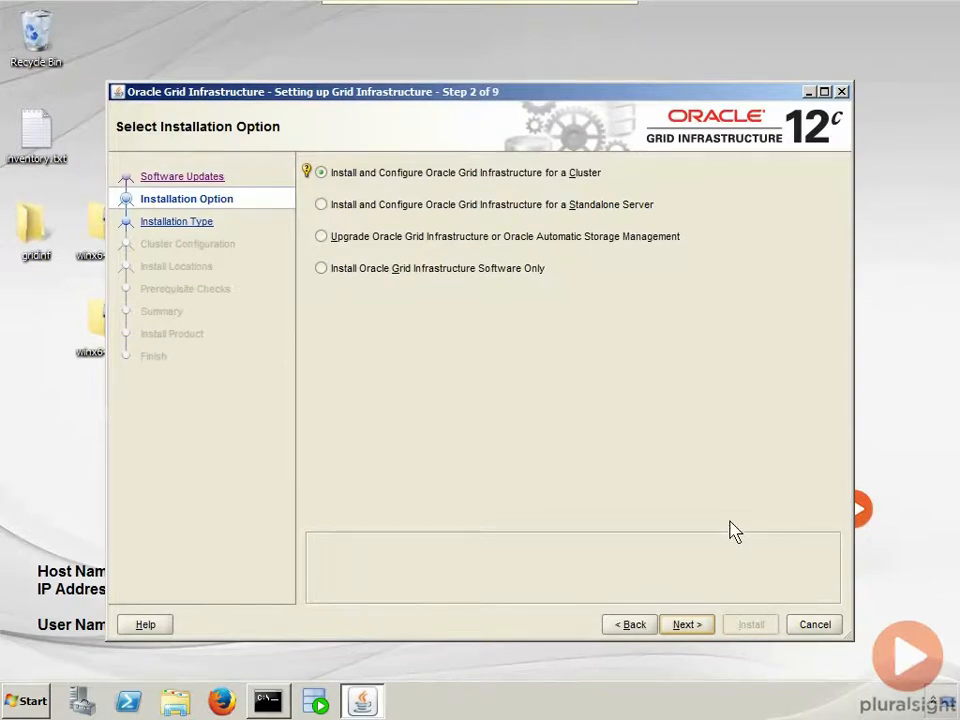
click(345, 206)
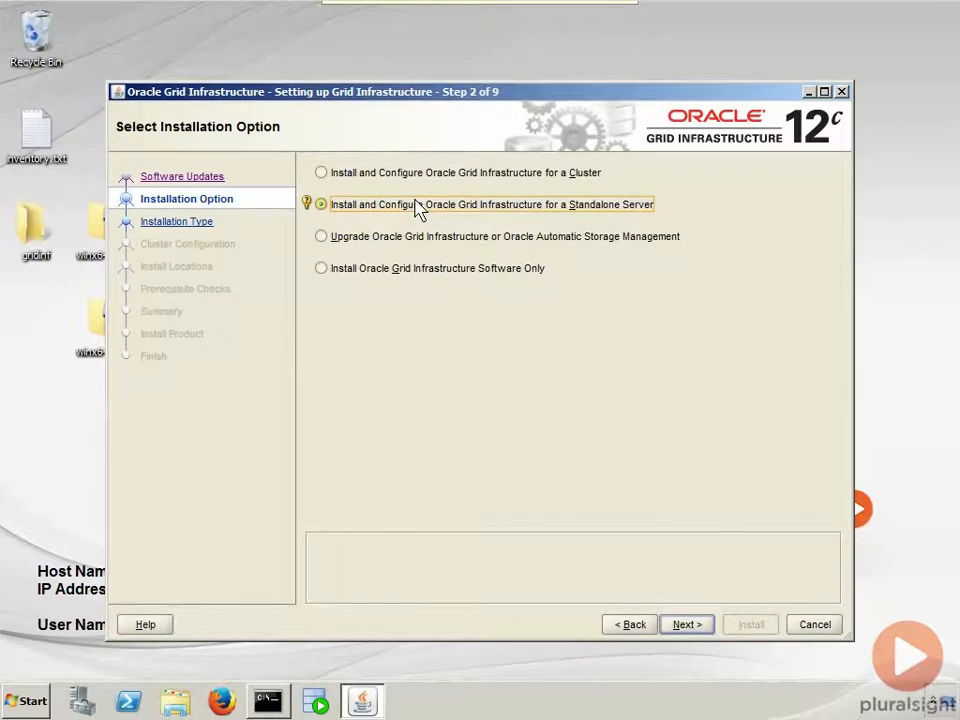
click(332, 242)
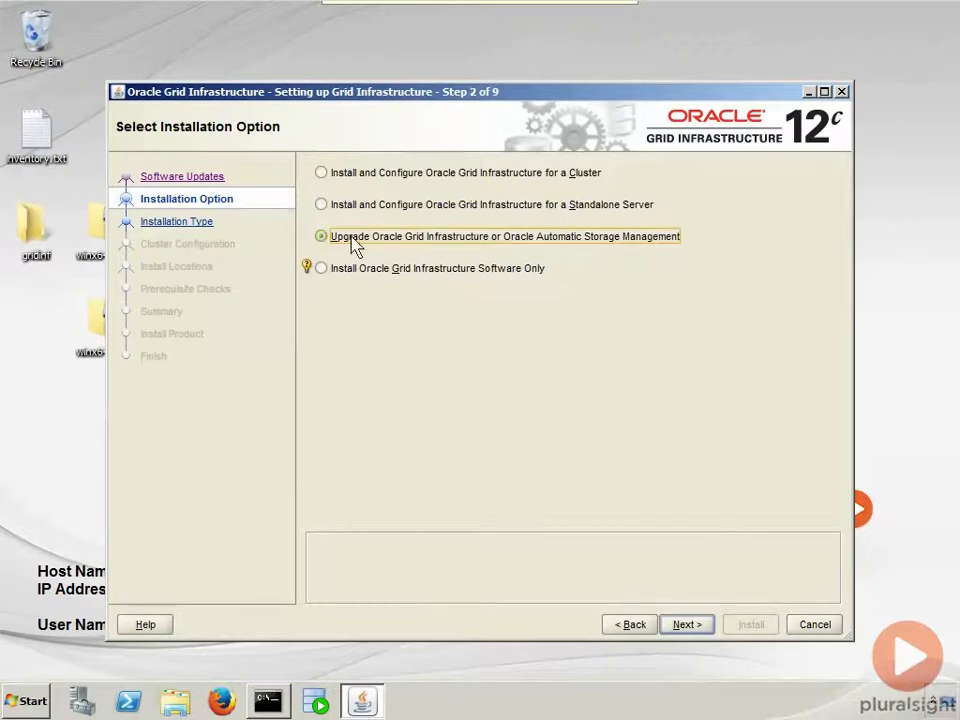
mouse_move(310, 241)
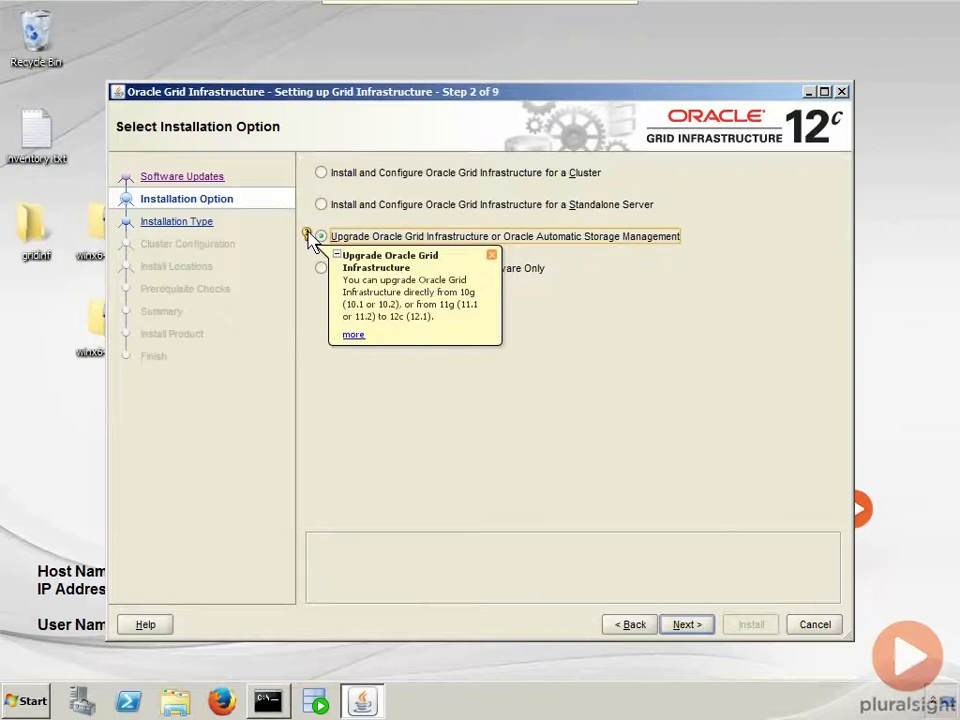
click(492, 255)
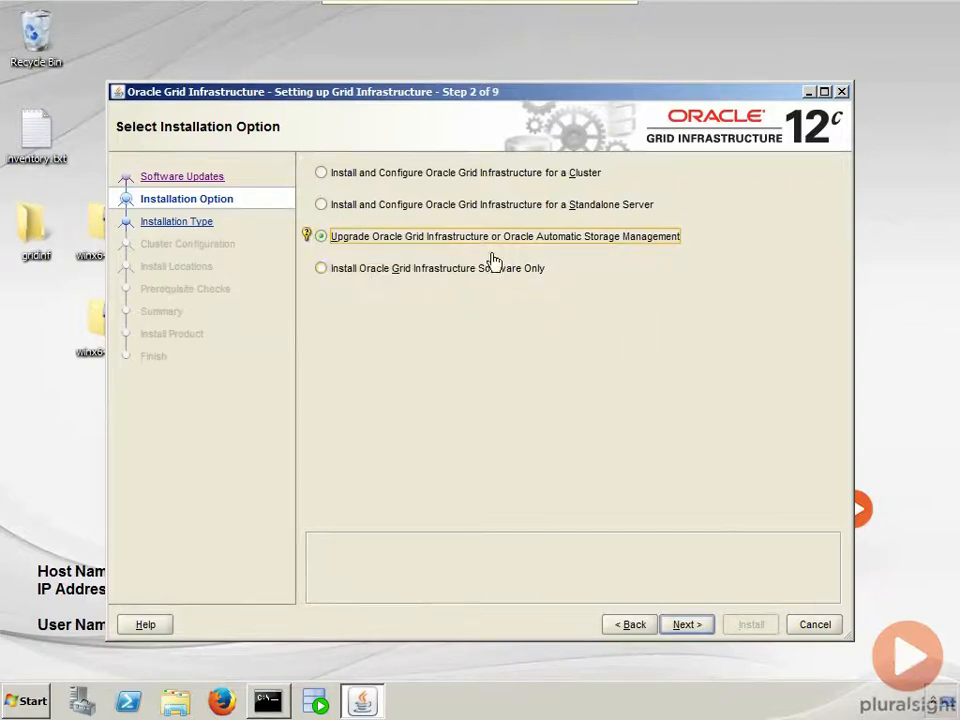
click(318, 270)
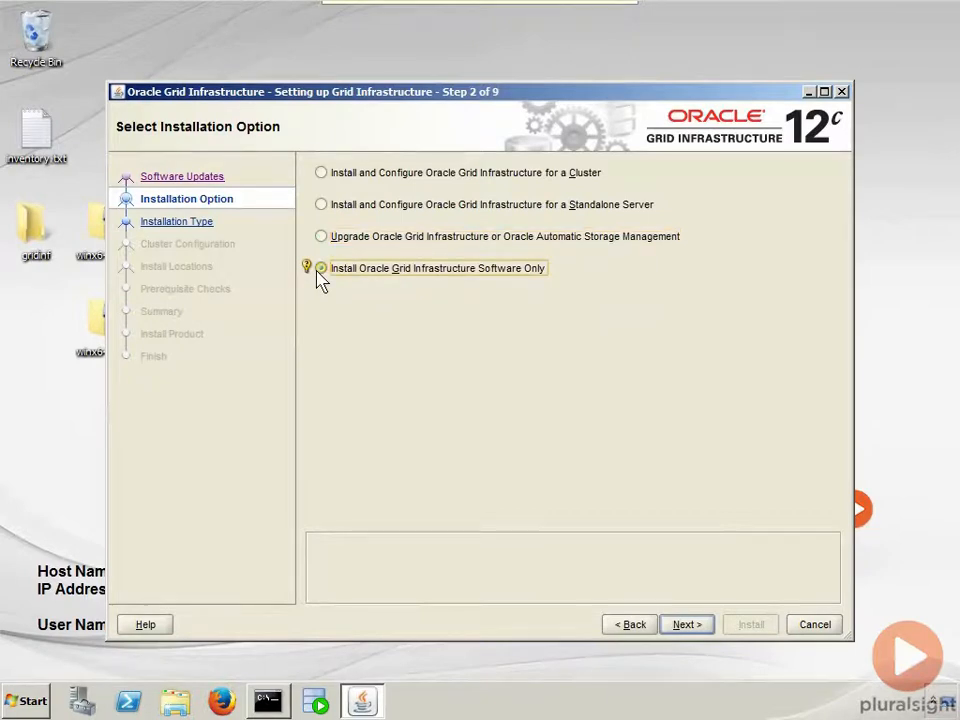
Step: Choose to install and configure Oracle Grid Infrastructure for a Standalone Server, keeping English as the product language
click(320, 205)
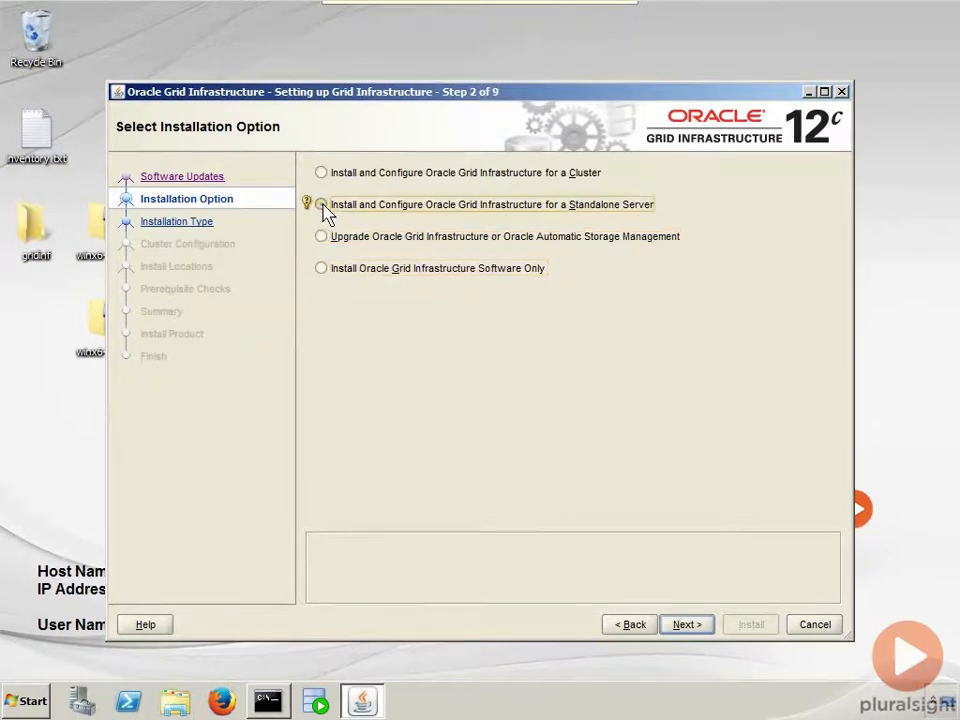
click(686, 626)
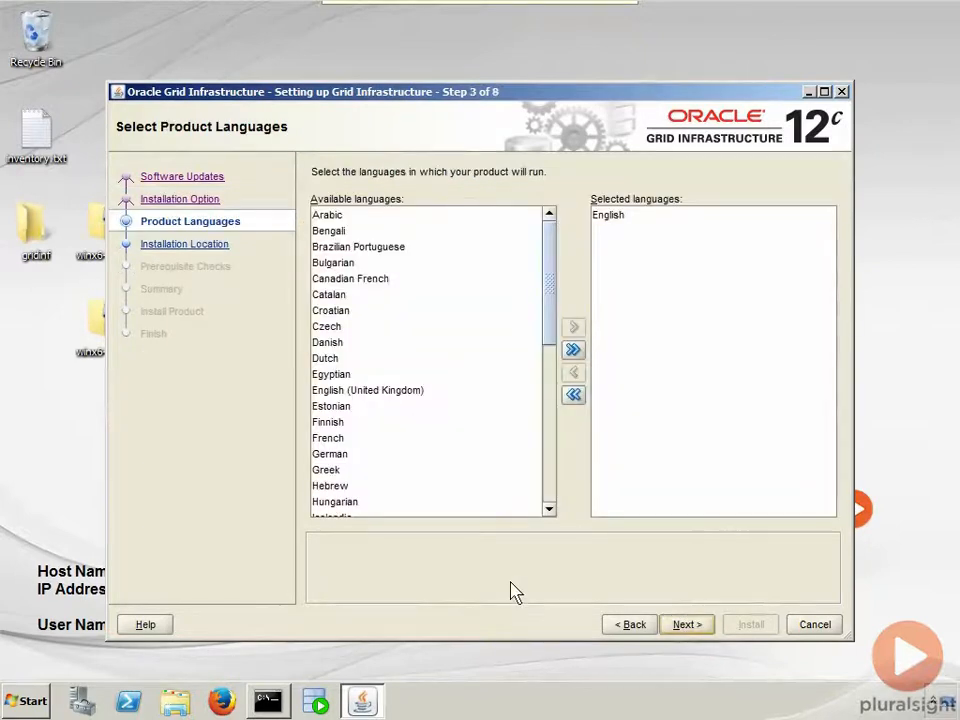
click(684, 624)
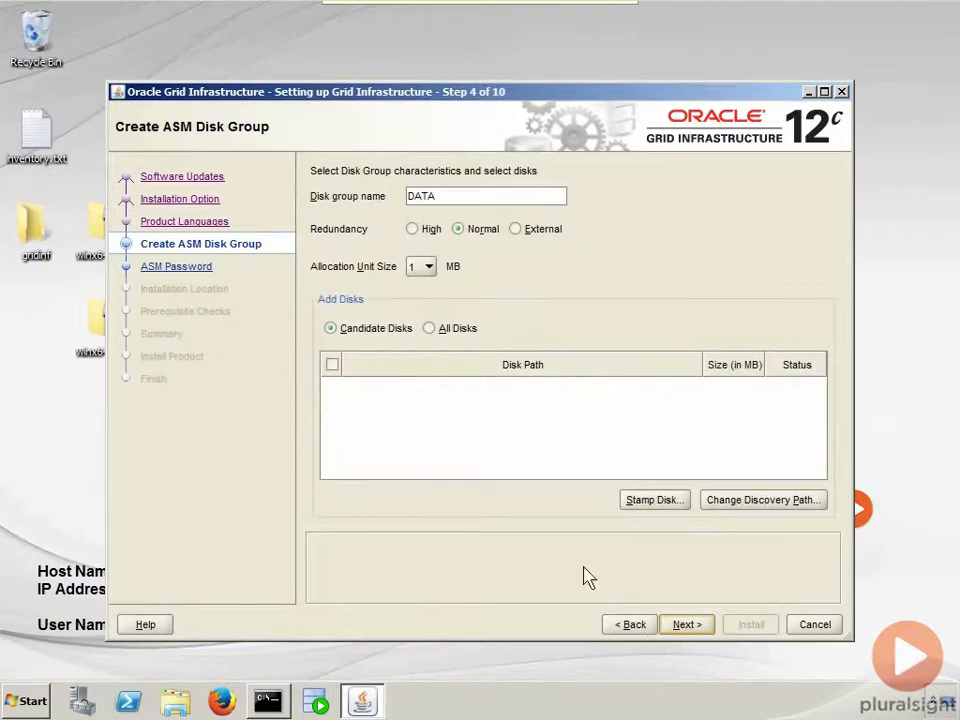
Step: Name the ASM disk group DATA1 and consult the allocation unit size help, keeping the size at 1 MB
click(446, 196)
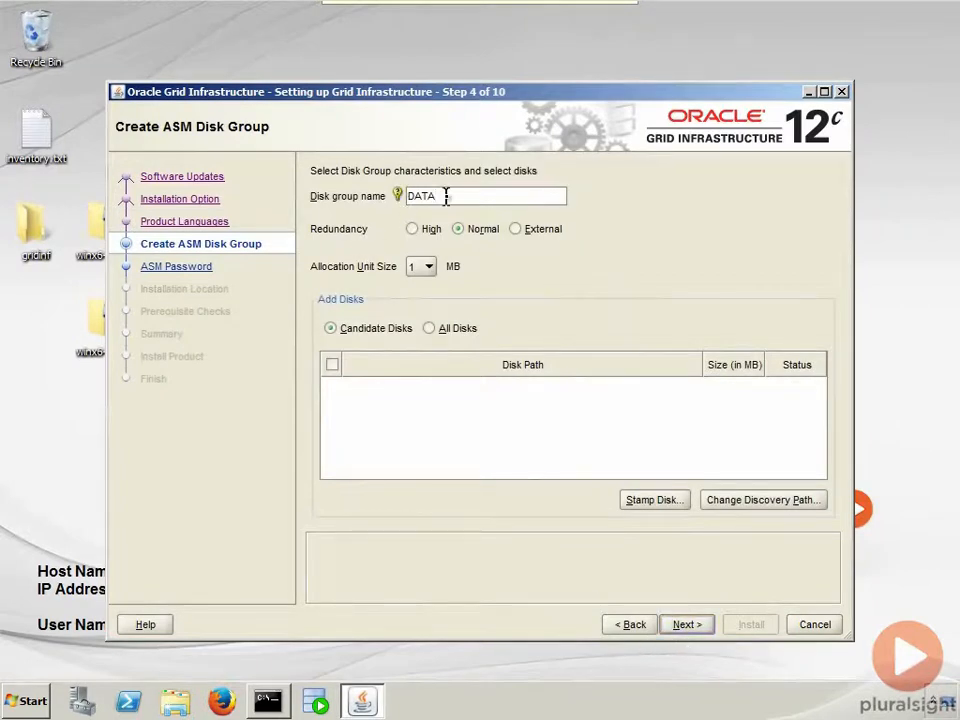
text(1)
click(428, 267)
click(527, 266)
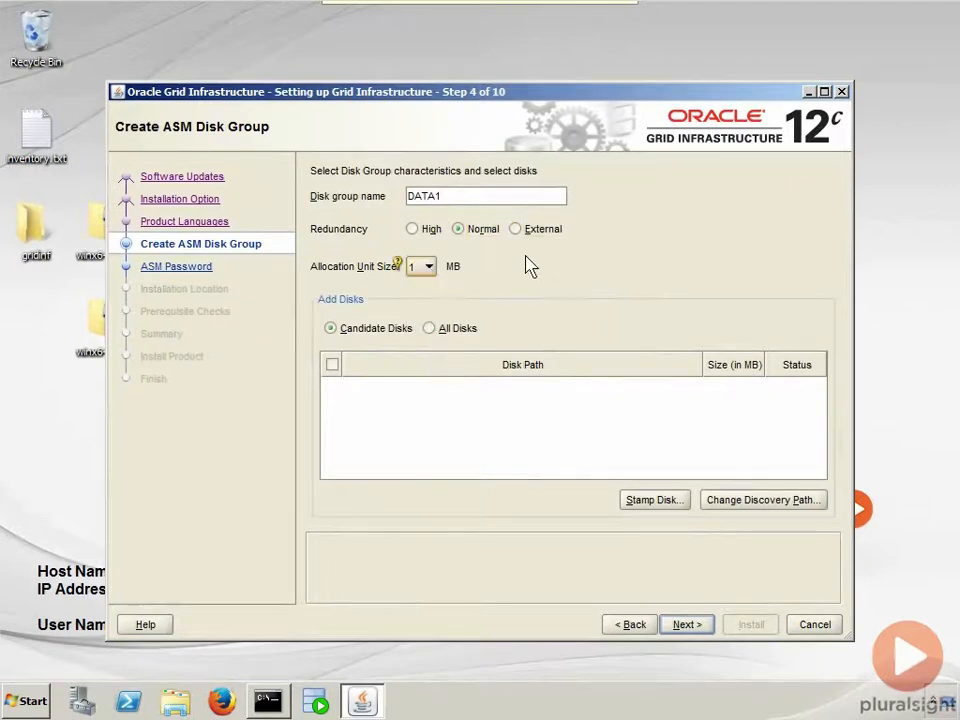
mouse_move(399, 268)
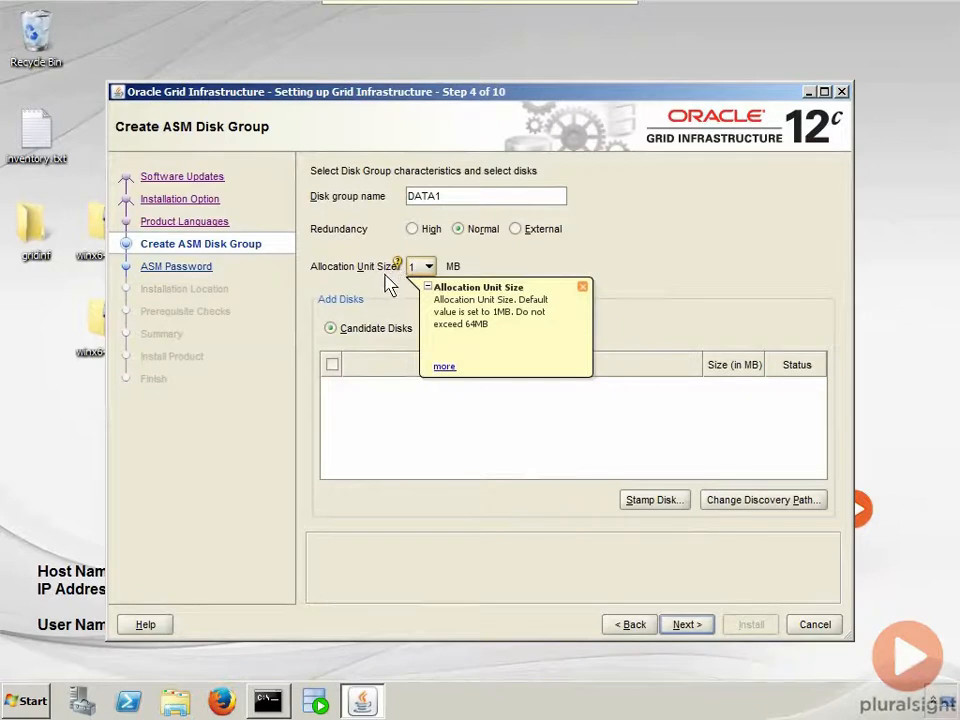
click(583, 287)
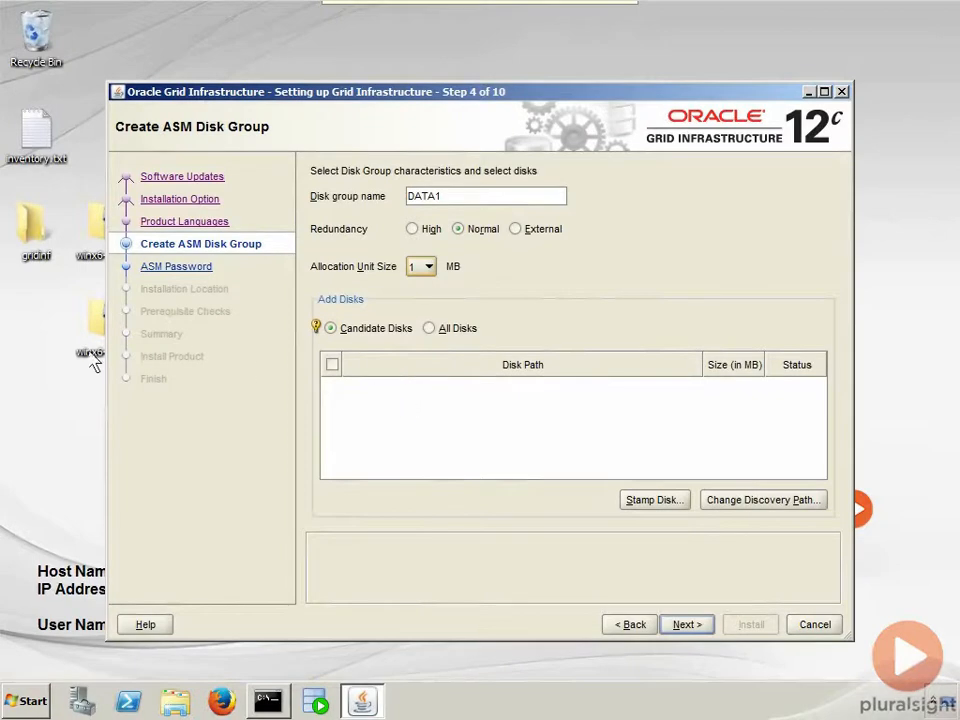
Step: Open Windows Disk Management and initialize Disks 3, 4, 5 and 6 with the MBR partition style
click(53, 446)
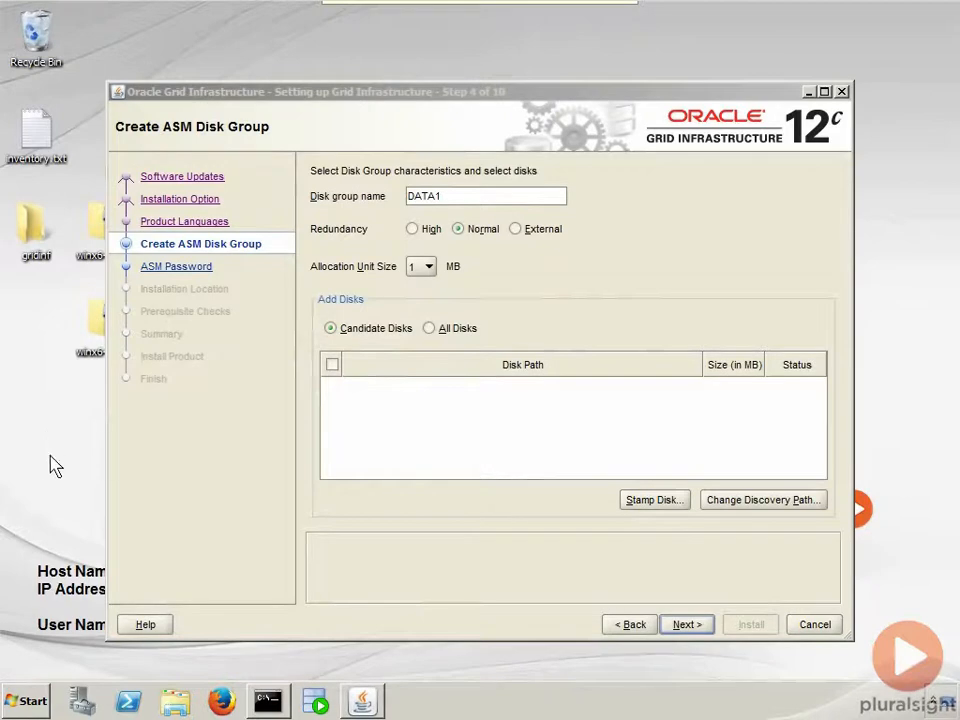
click(30, 701)
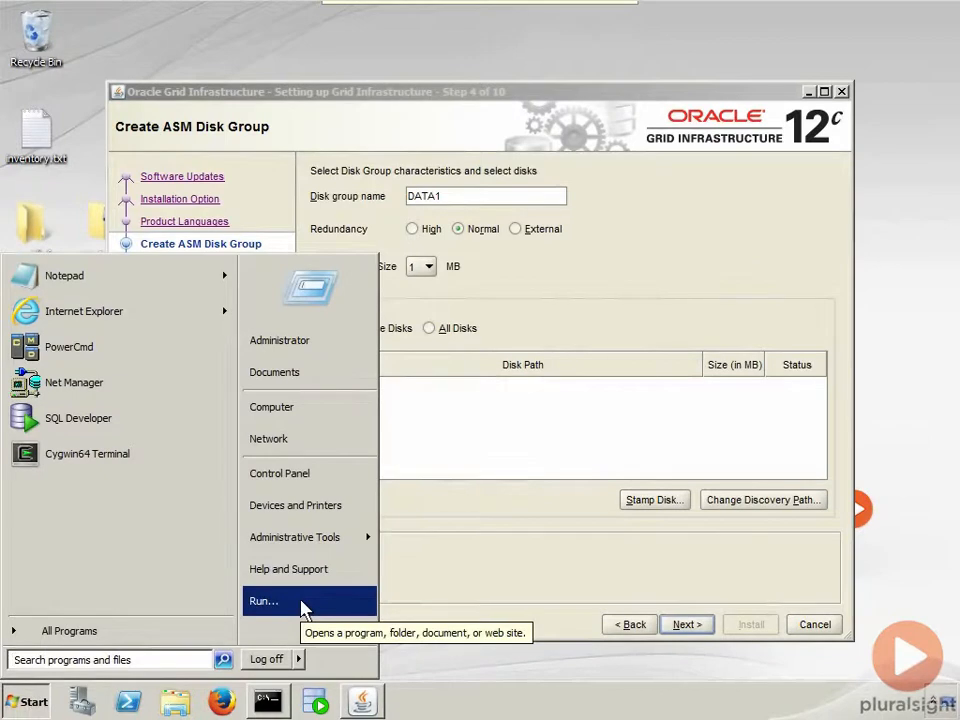
click(303, 601)
text(disk)
key(Down)
key(Return)
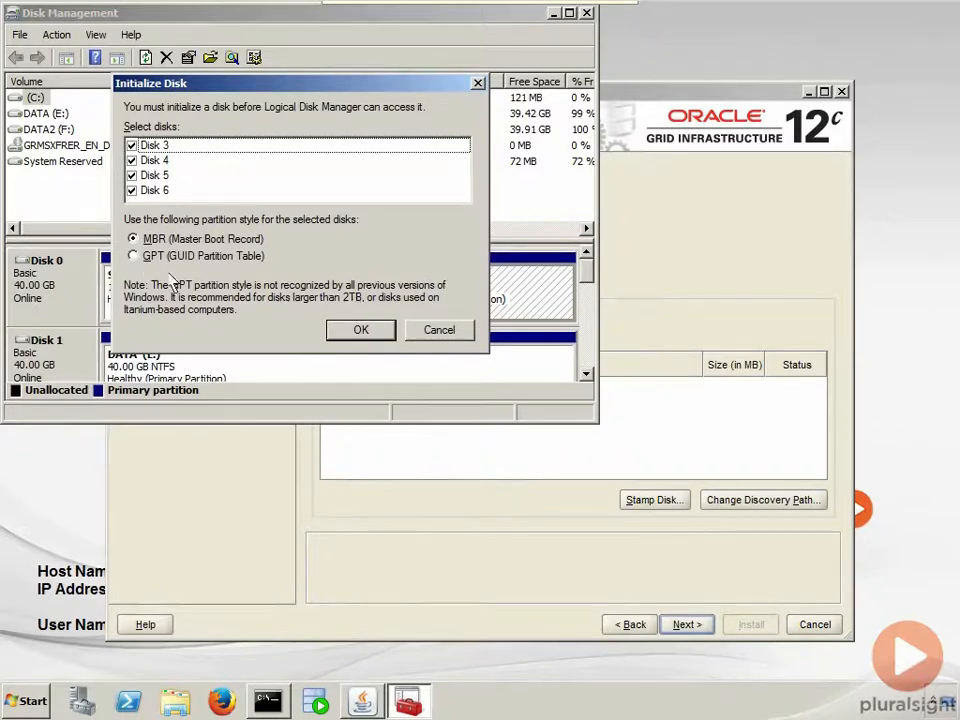
click(360, 330)
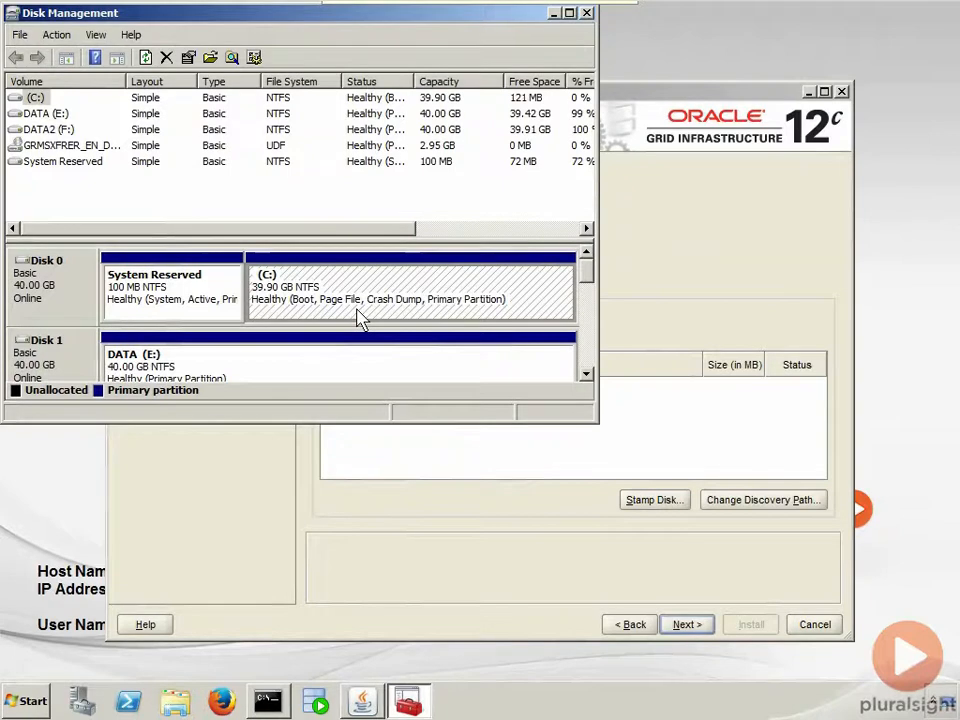
Step: Create a simple volume on Disk 3 at the default size, with no drive letter or path and no formatting
double_click(288, 14)
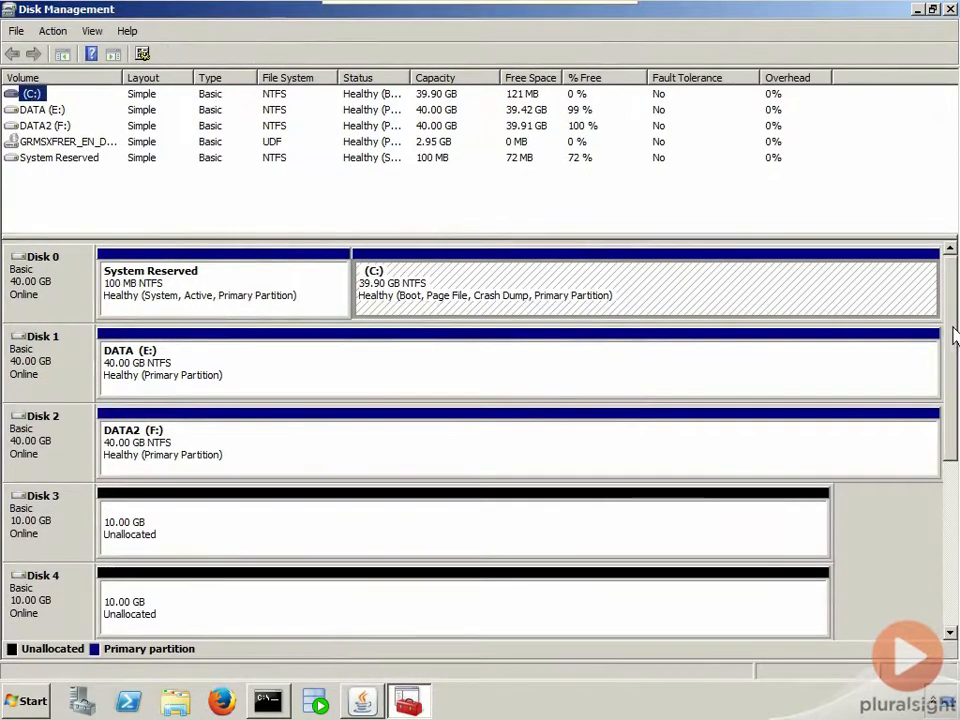
scroll(712, 350, down, 5)
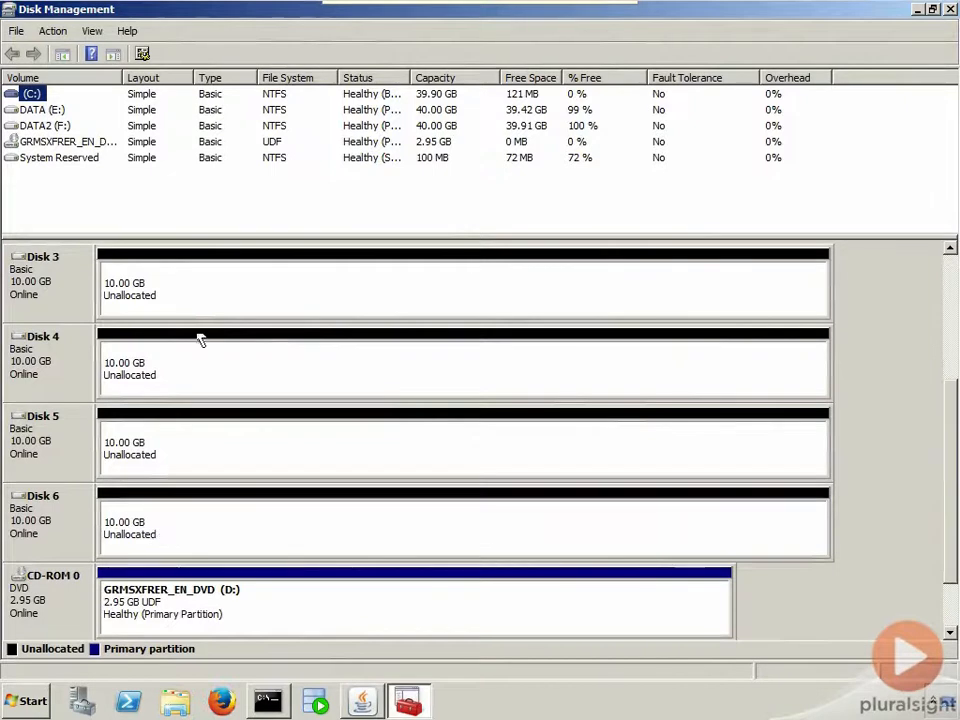
right_click(185, 285)
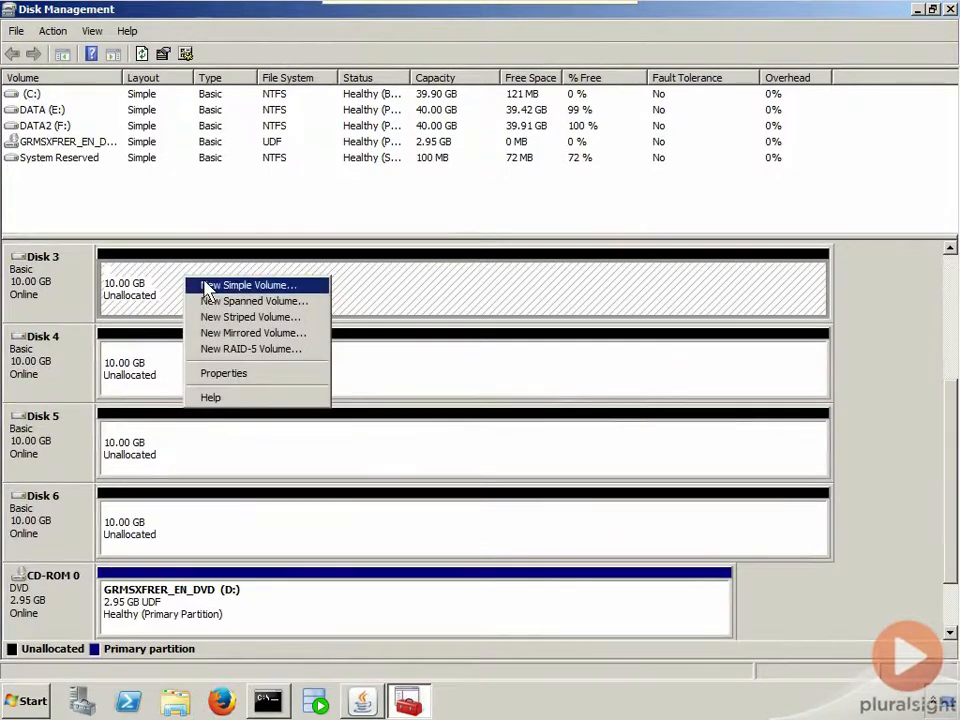
click(208, 285)
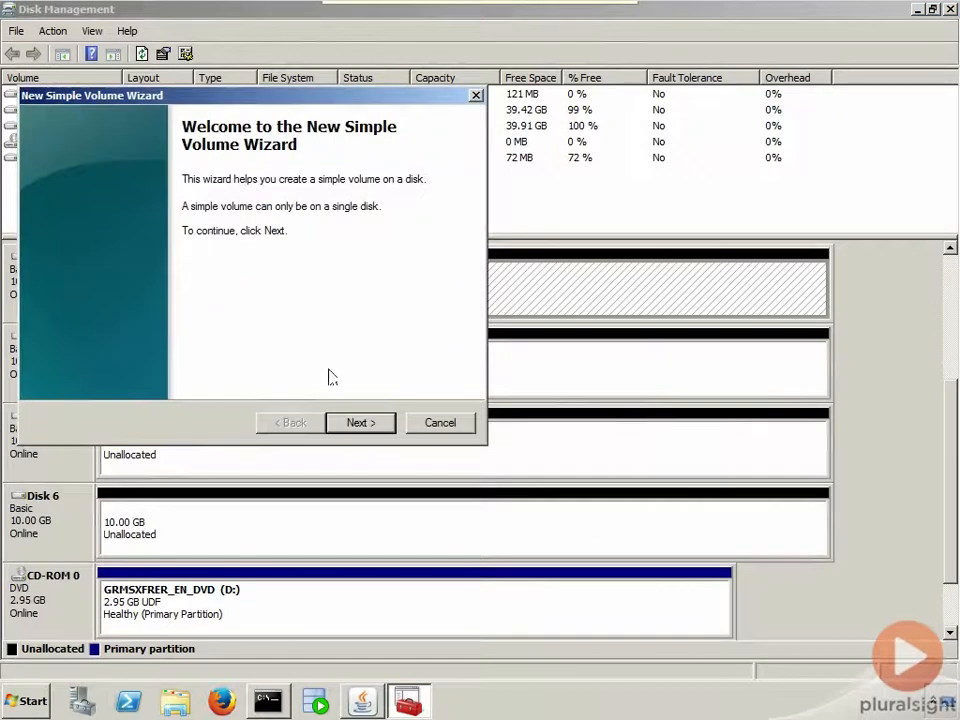
click(358, 422)
click(358, 422)
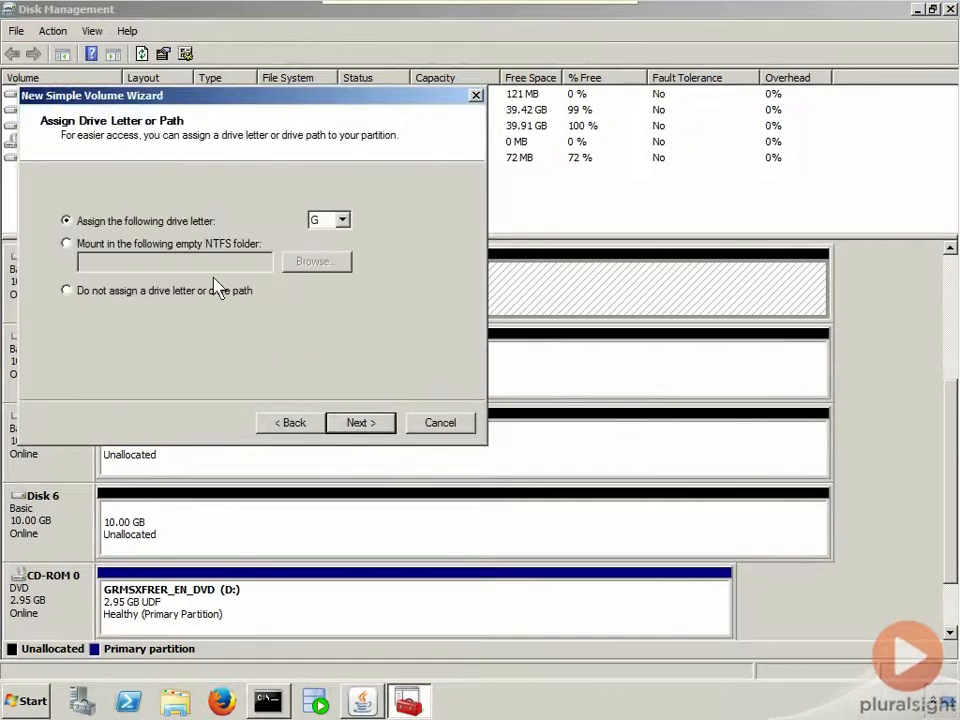
click(70, 291)
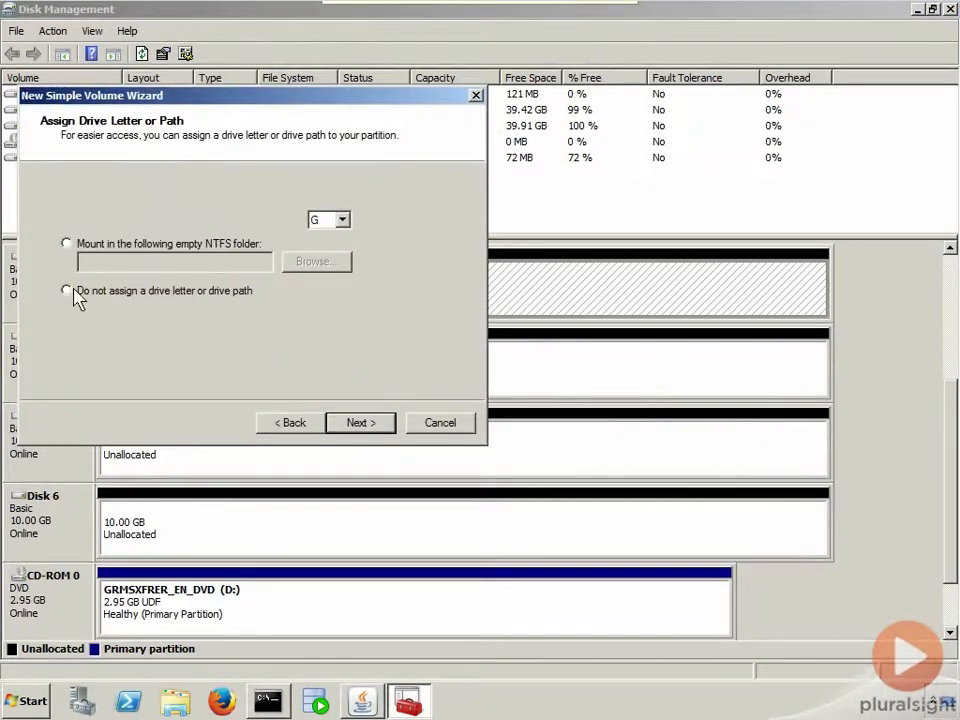
click(362, 424)
click(155, 216)
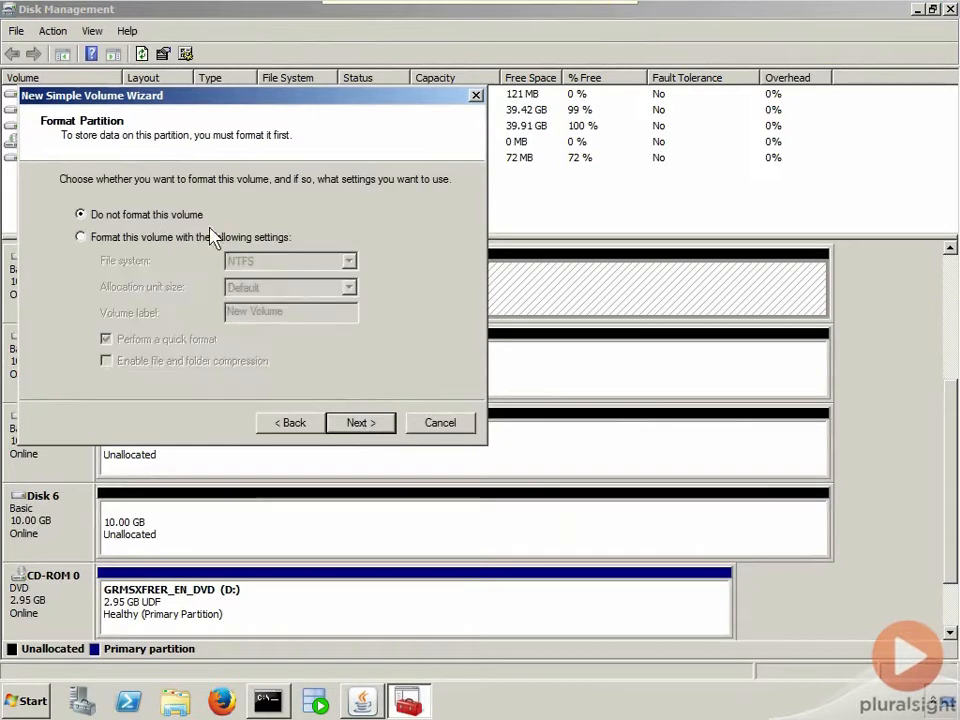
click(362, 424)
click(361, 422)
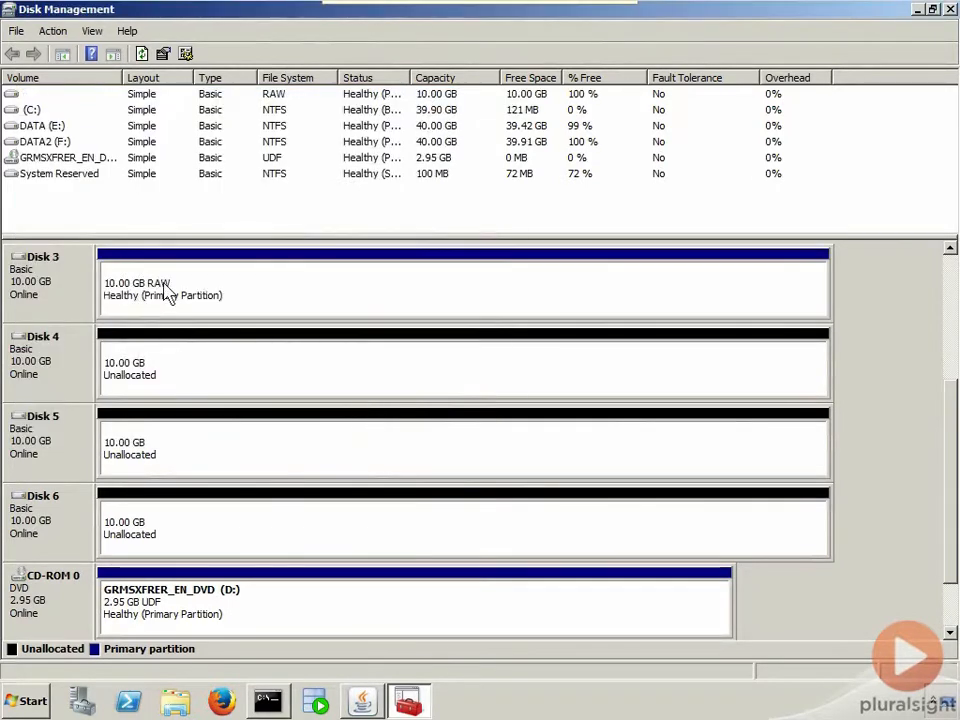
Step: Create unformatted simple volumes without drive letters on Disks 4, 5 and 6 at the default size, and close Disk Management
right_click(165, 347)
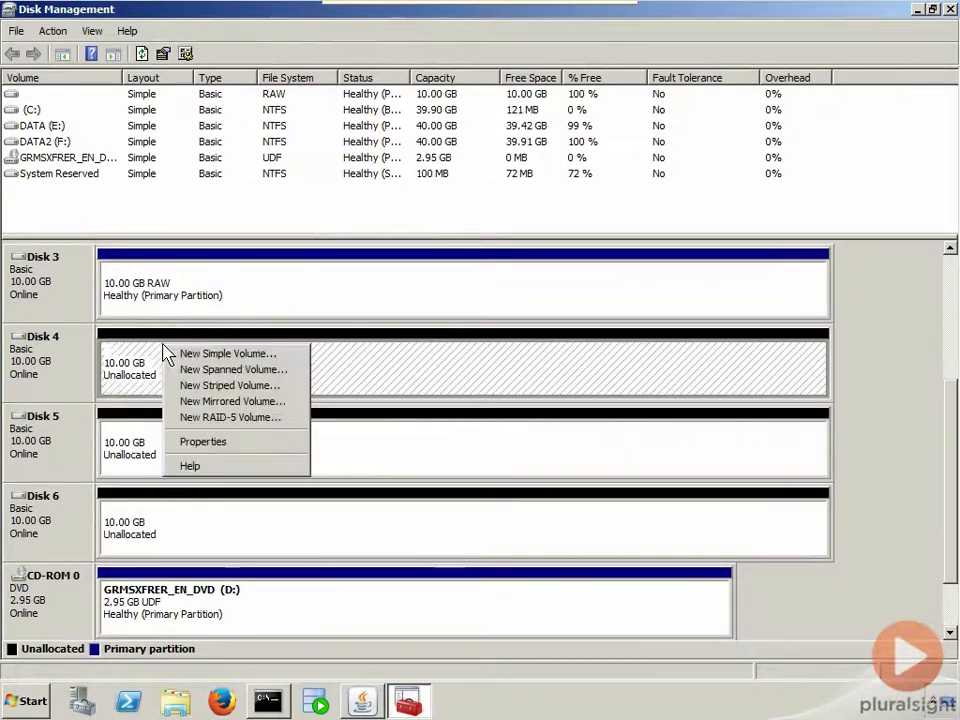
click(210, 351)
click(359, 423)
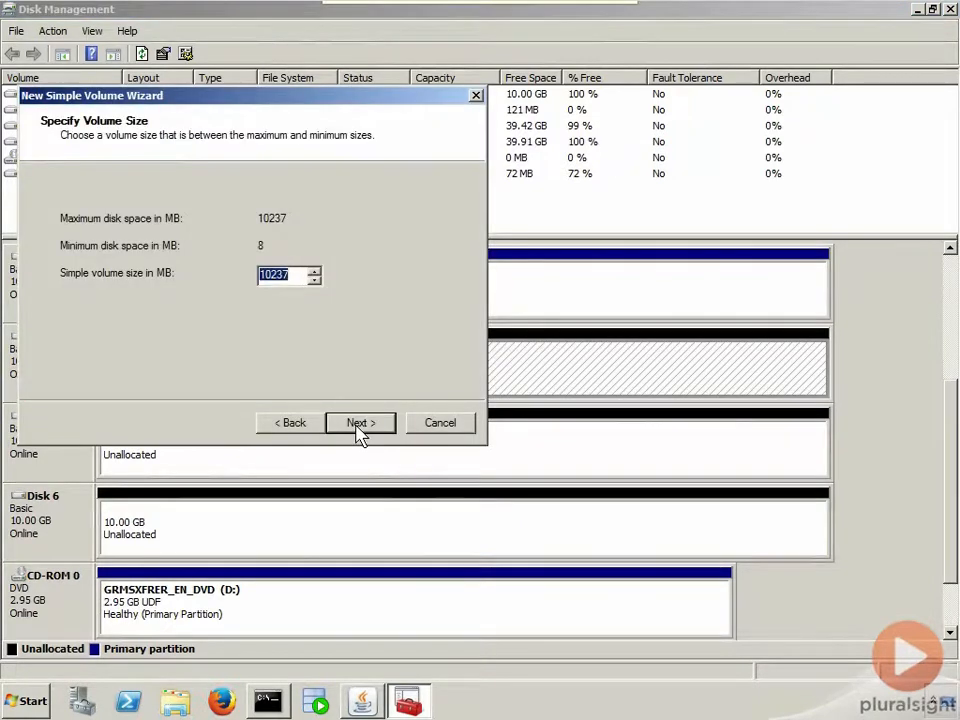
click(359, 423)
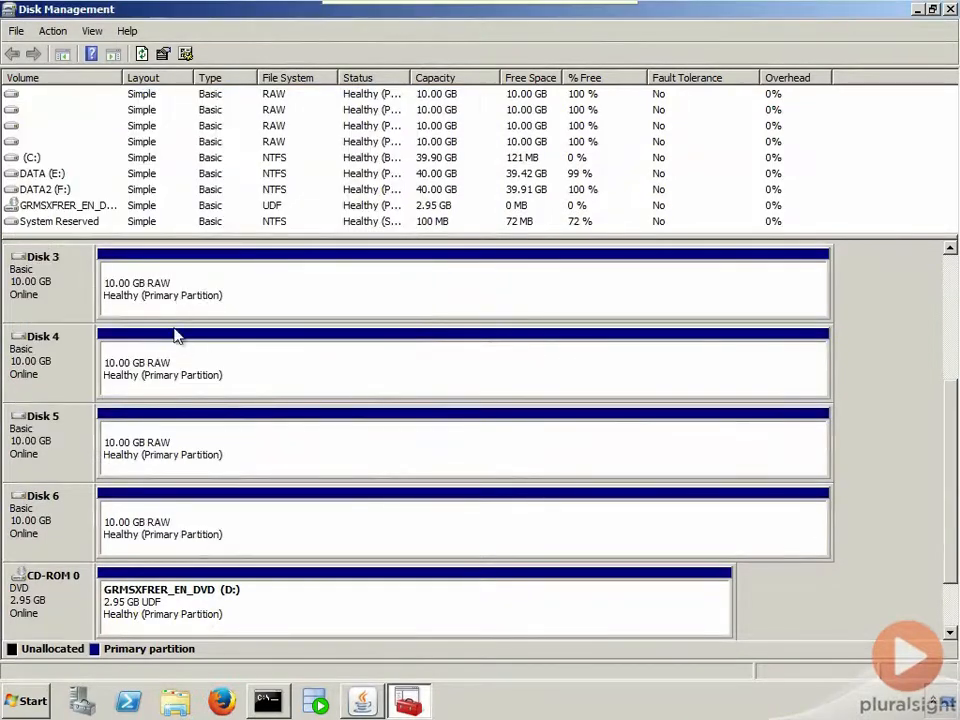
click(950, 9)
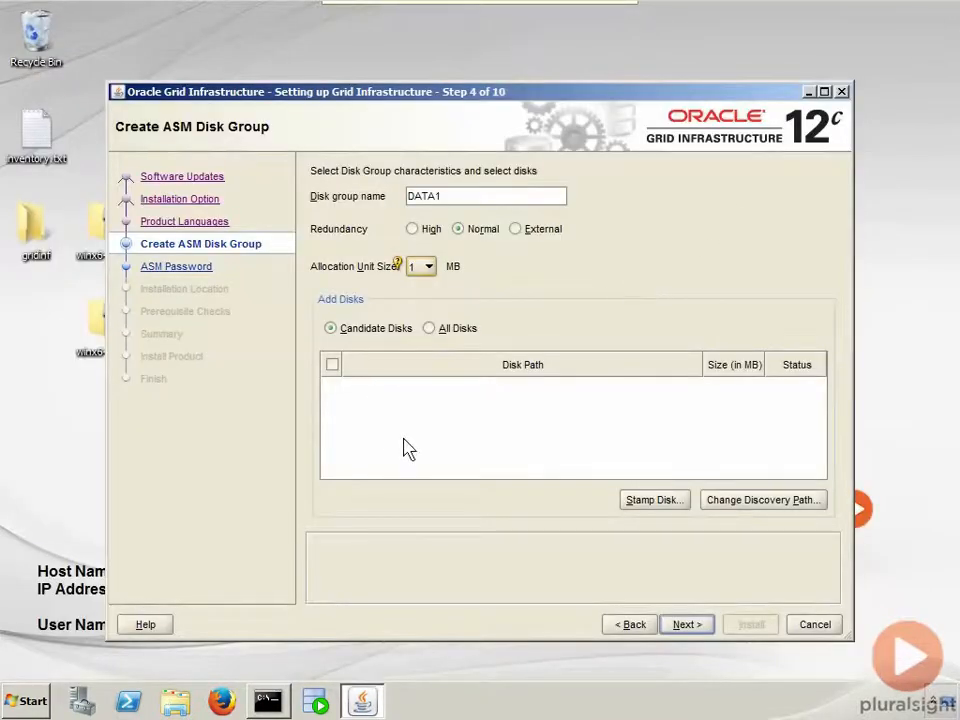
Step: Stamp the candidate partitions on Harddisk3 through Harddisk6 for ASM, using DATA1 as the generated stamp prefix
click(652, 505)
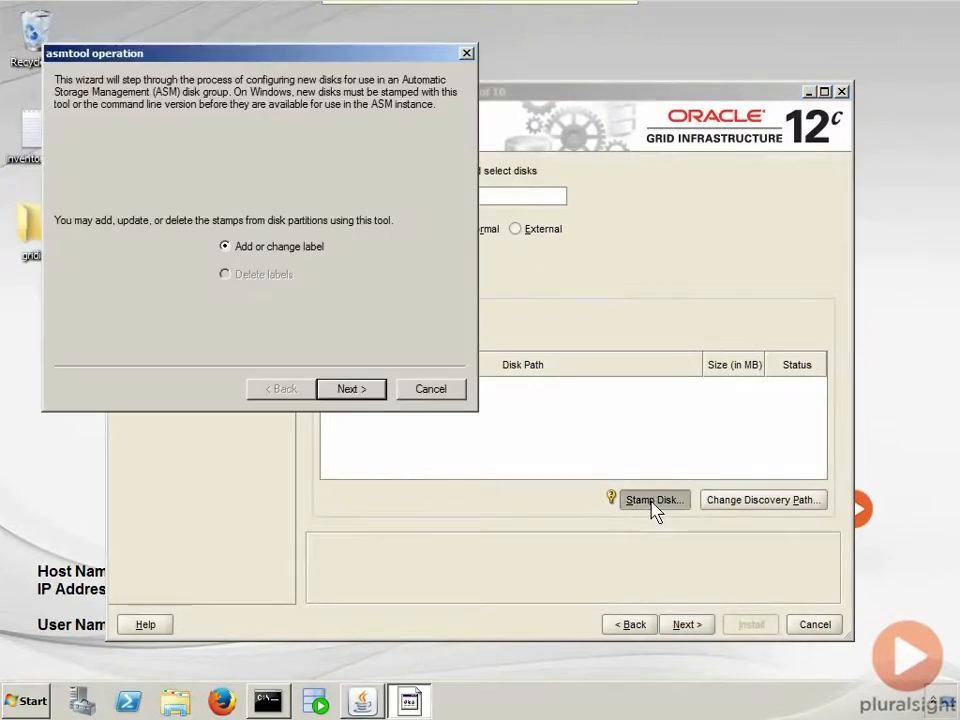
click(355, 390)
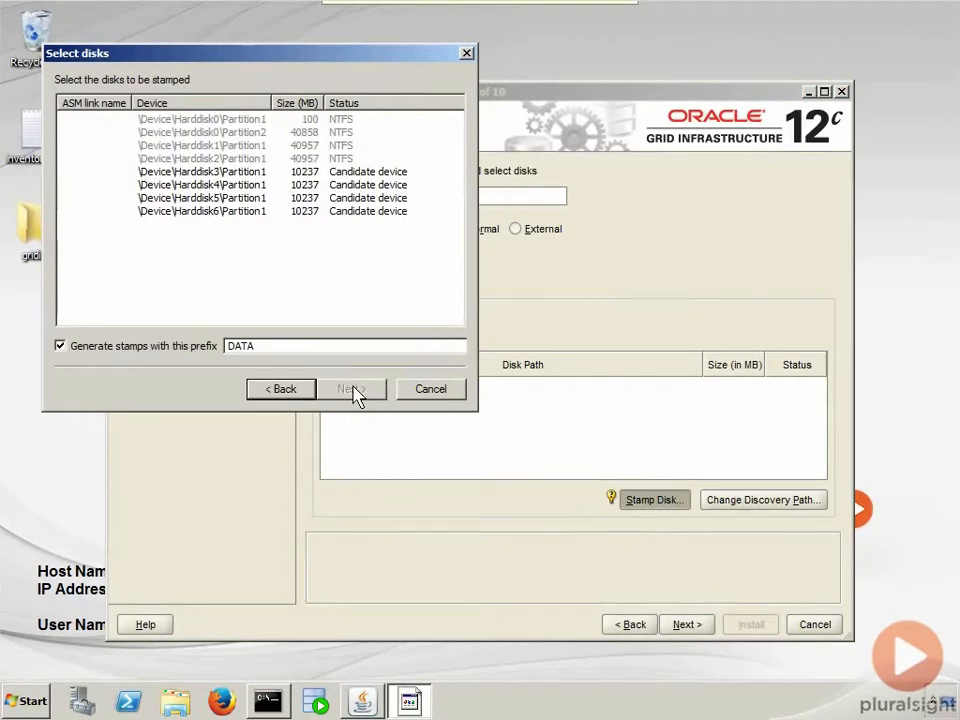
click(213, 173)
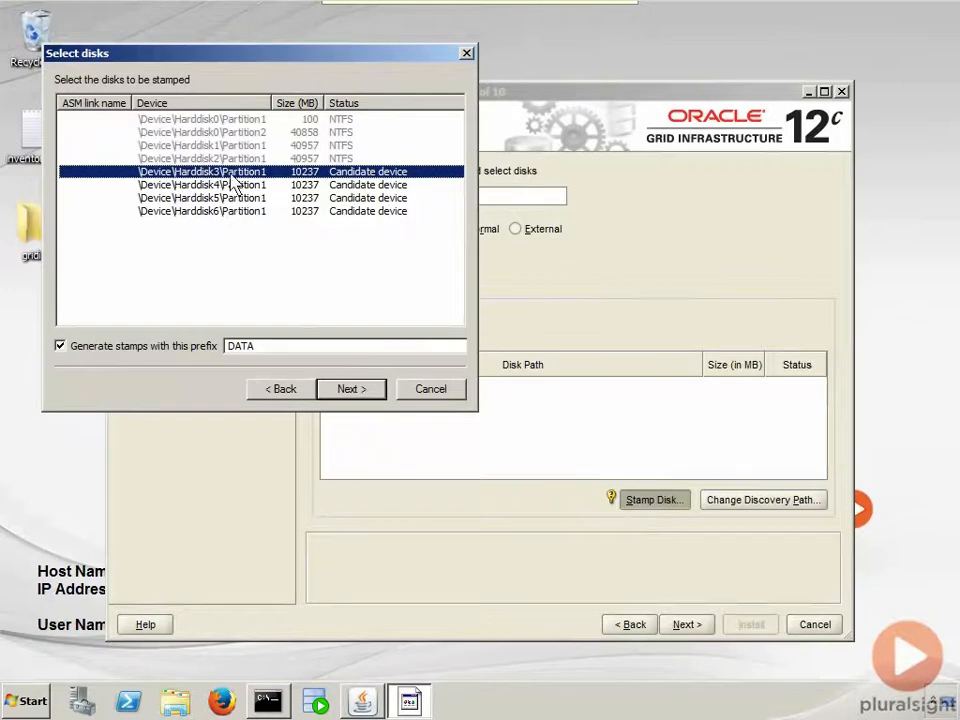
shift+click(230, 212)
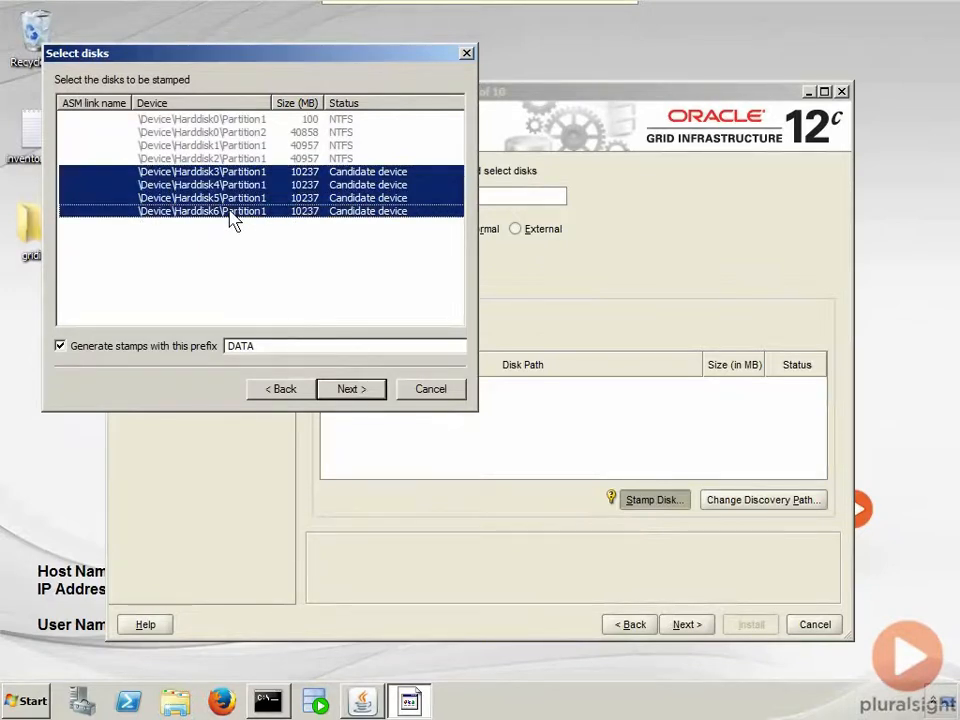
click(277, 345)
text(1)
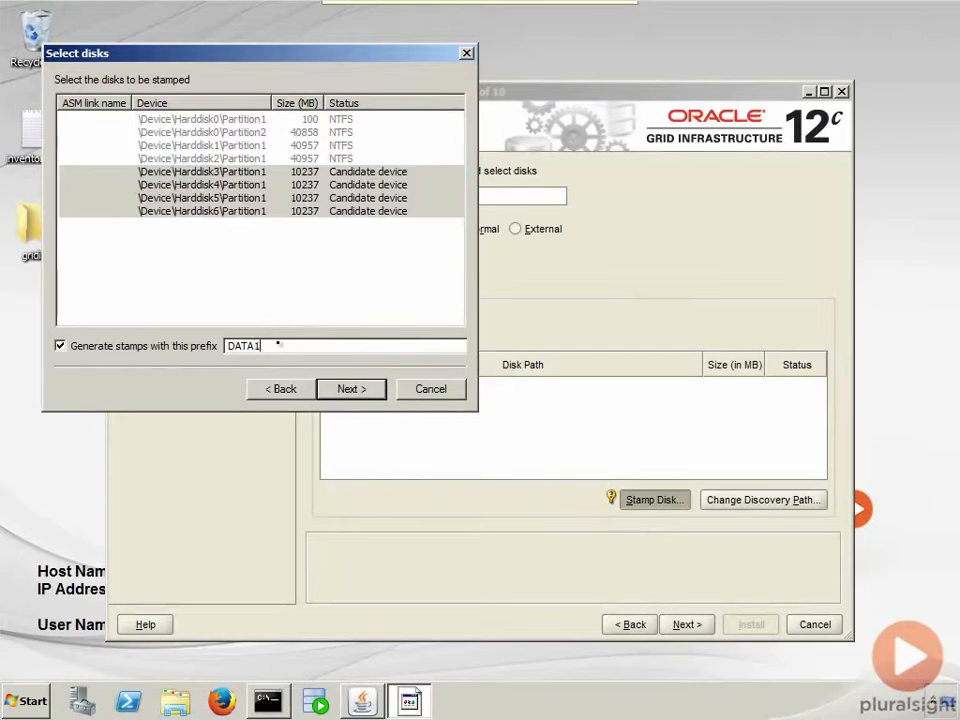
click(349, 393)
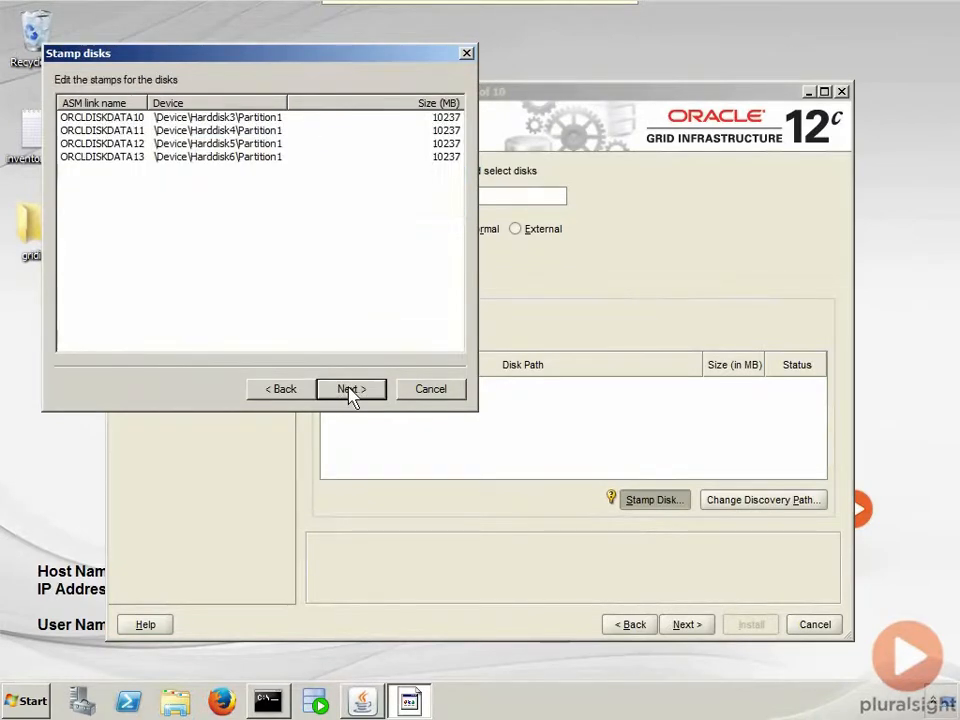
click(350, 390)
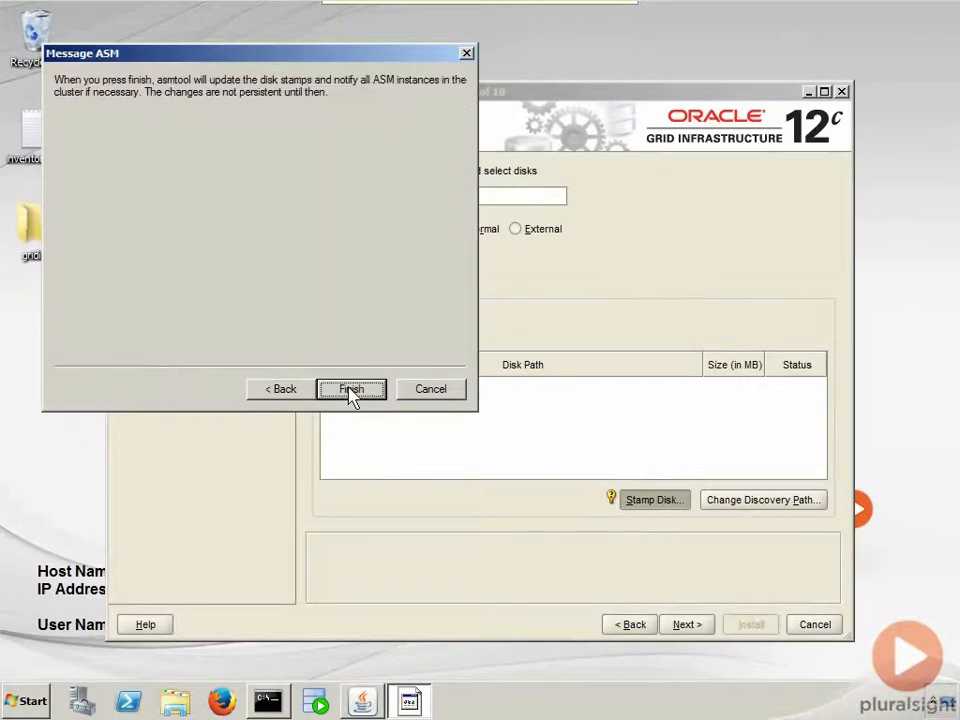
click(351, 389)
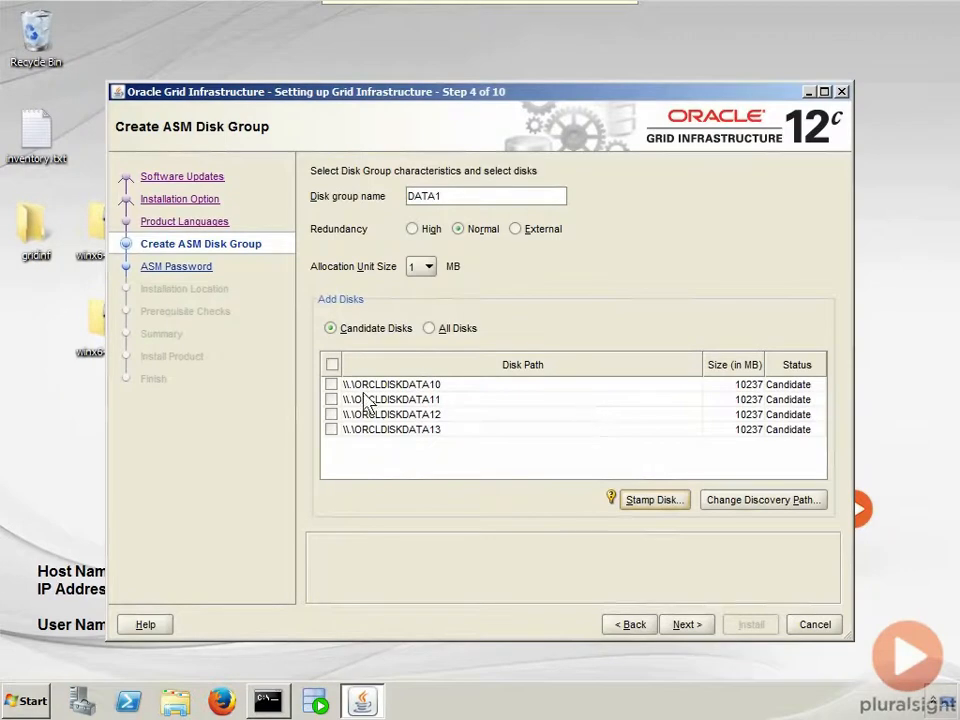
Step: Add the candidate disks ORCLDISKDATA10 and ORCLDISKDATA11 to the disk group and continue to the ASM password page
click(331, 385)
click(332, 400)
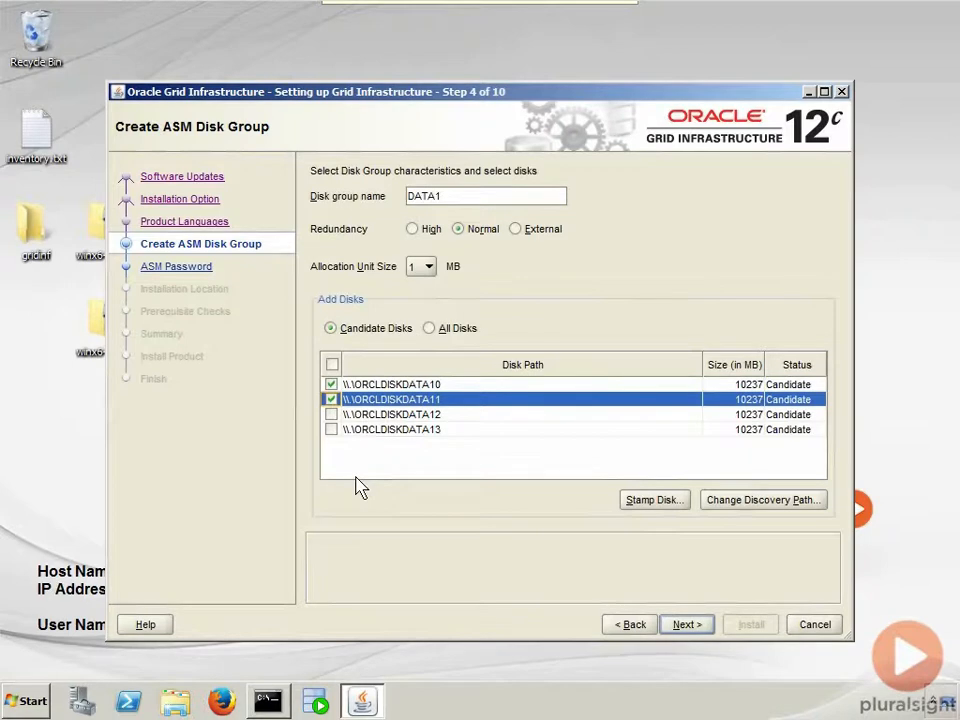
click(684, 626)
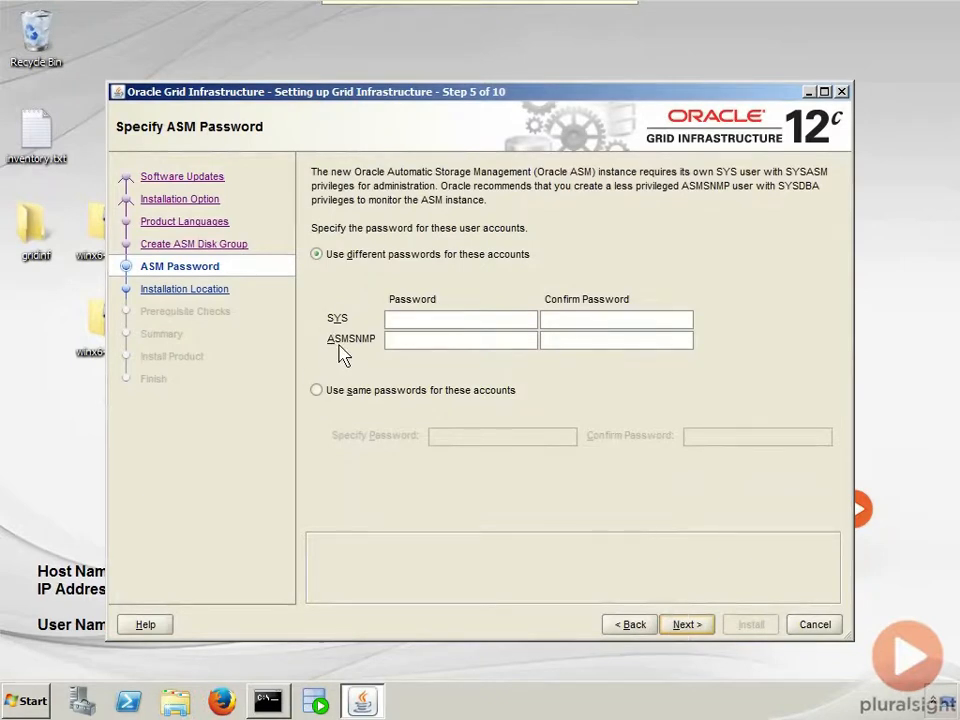
Step: Use the same password for the SYS and ASMSNMP accounts, enter and confirm the account password, and continue
click(358, 392)
click(463, 438)
text(********)
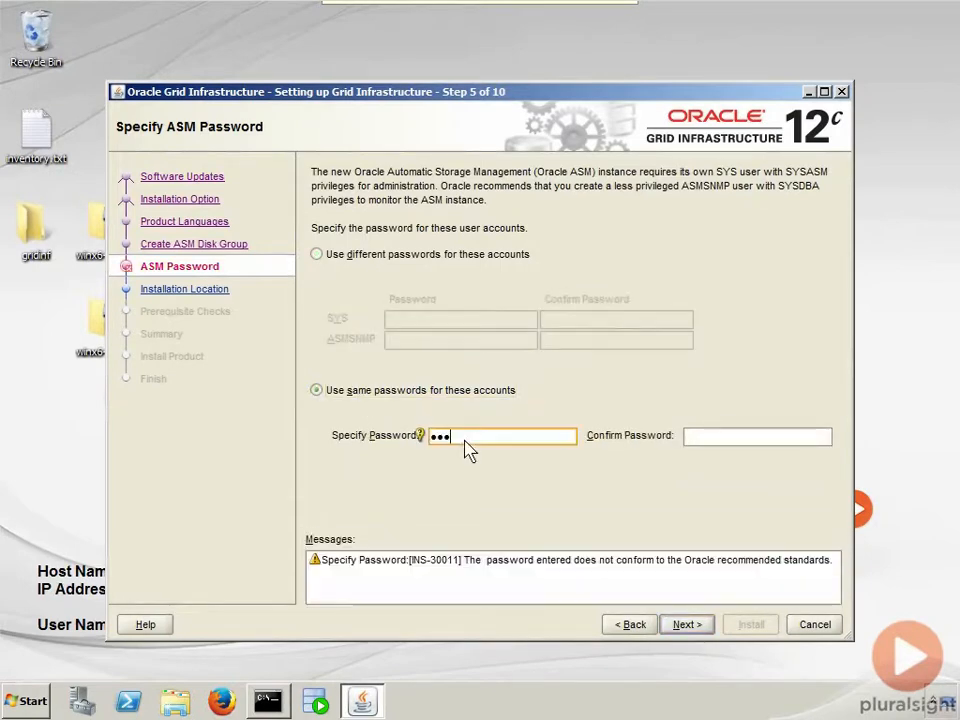
key(Tab)
text(********)
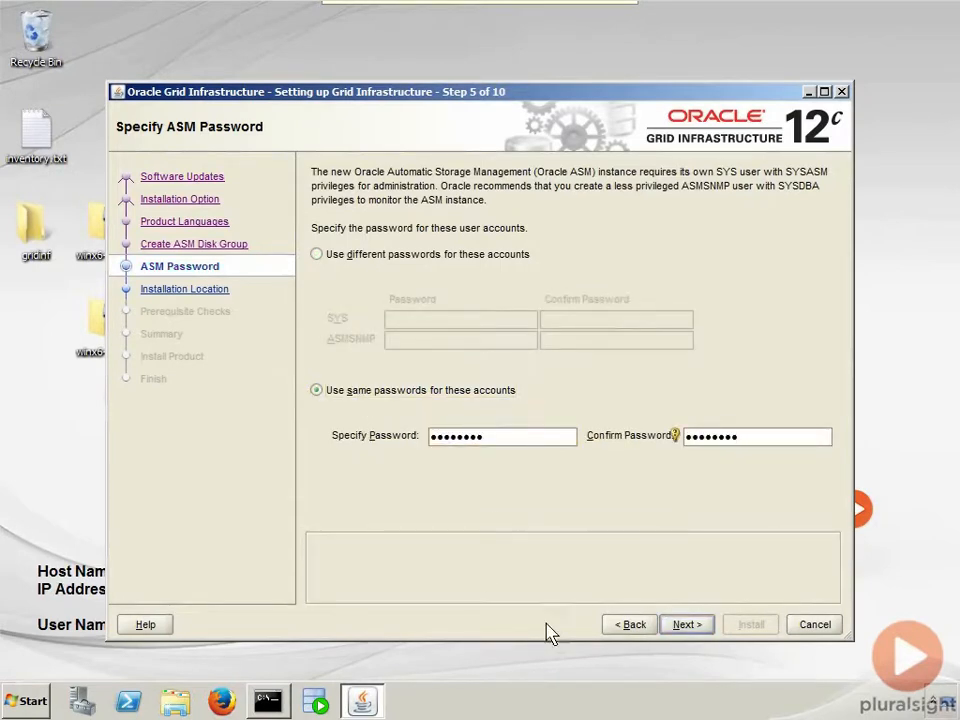
click(697, 628)
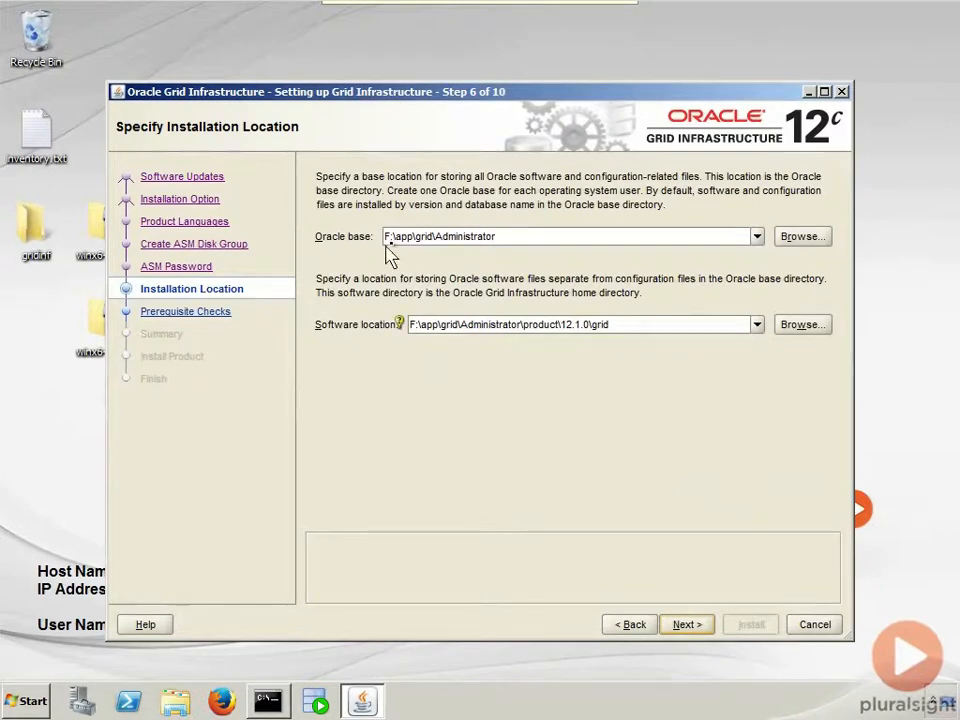
Step: Browse to C:\app\oracle as the Oracle base directory and try to continue with the matching default software location
click(814, 238)
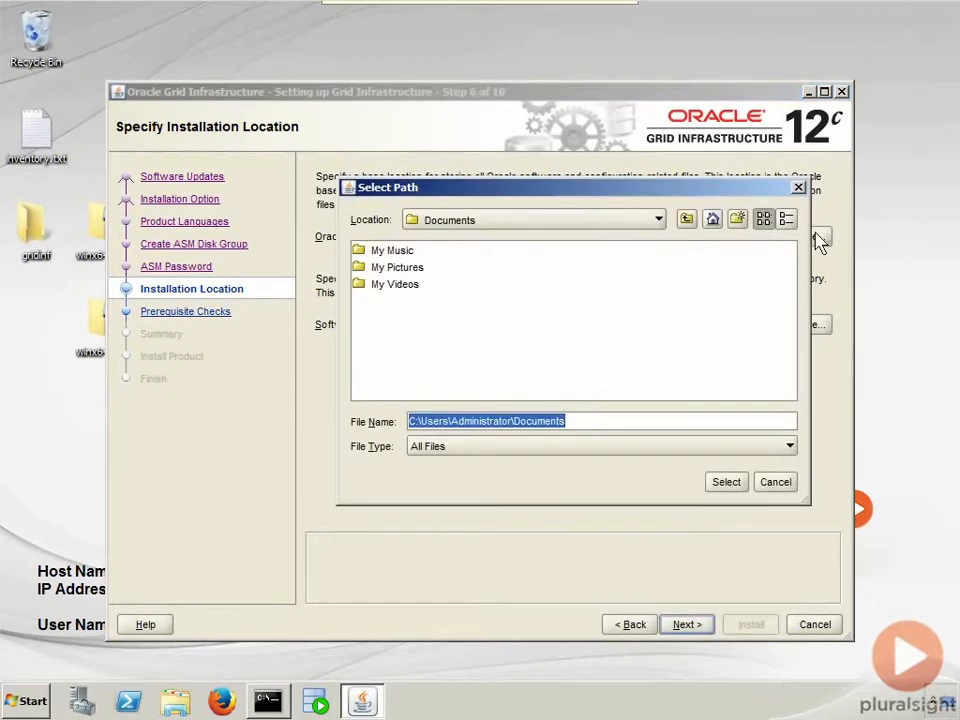
click(429, 223)
scroll(436, 243, up, 2)
click(436, 272)
double_click(379, 267)
click(389, 251)
double_click(389, 251)
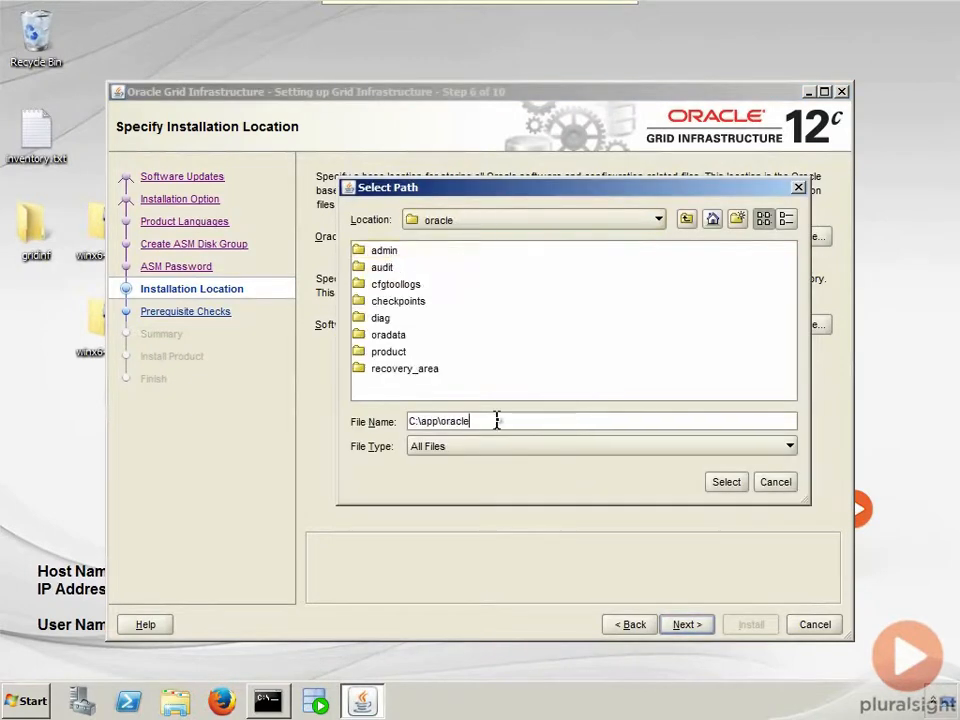
key(Return)
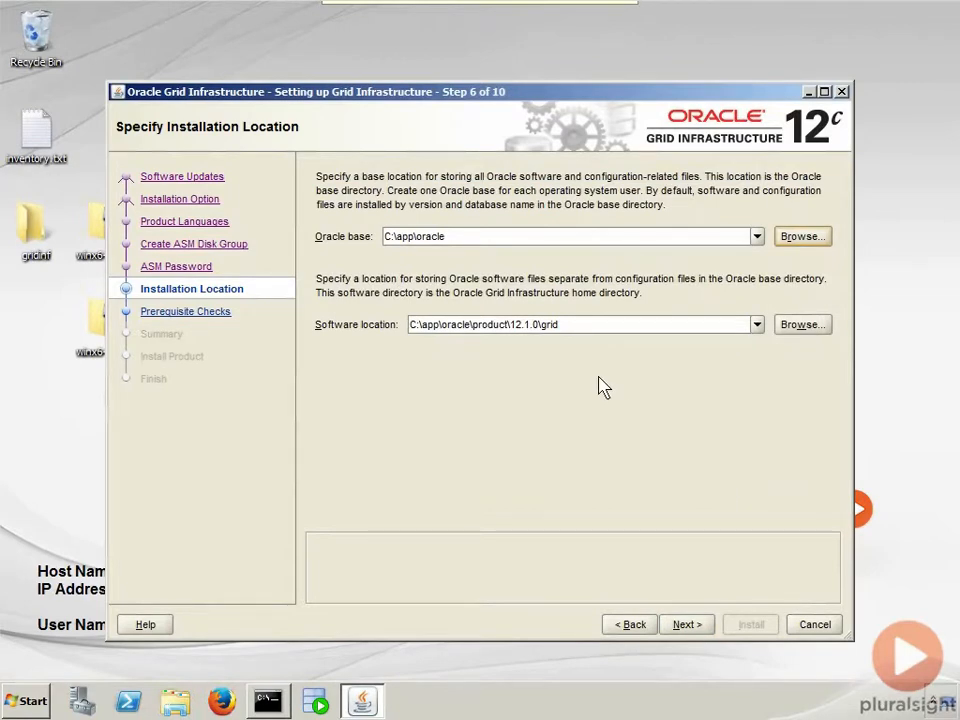
click(802, 325)
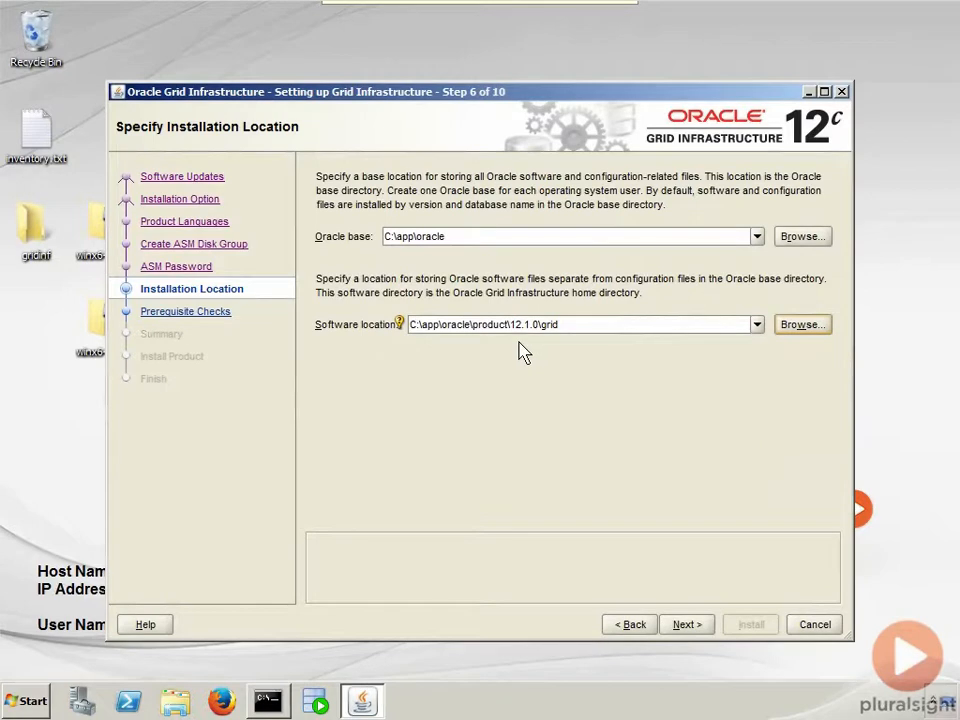
click(684, 624)
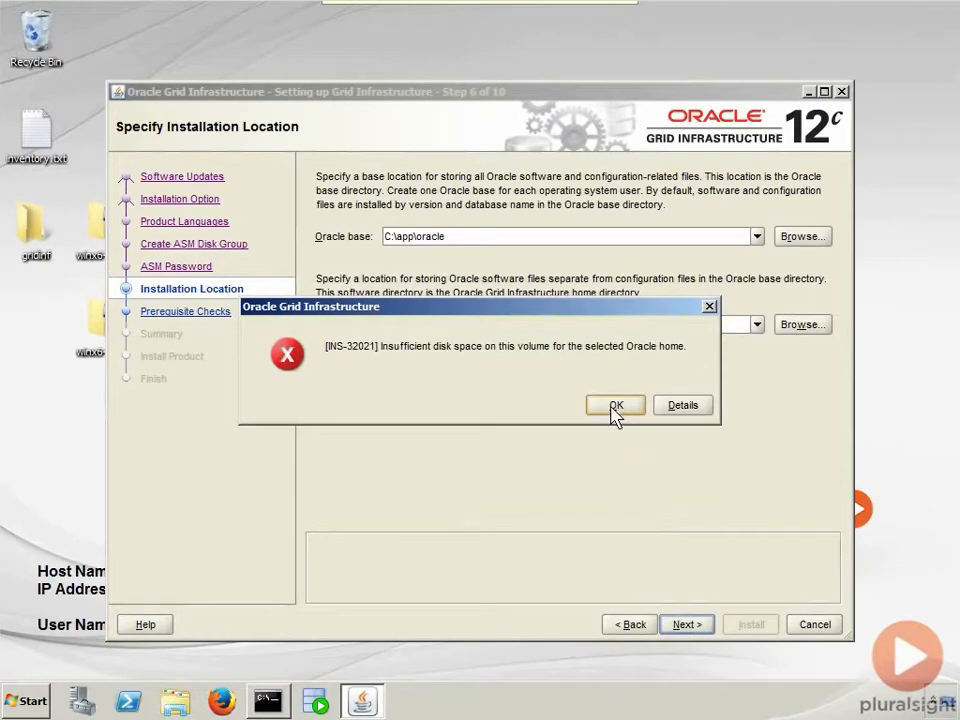
click(614, 408)
Step: Change the drive of the Oracle base directory to F, giving F:\app\oracle, and run the prerequisite checks
drag(392, 237, 385, 237)
text(F)
click(688, 624)
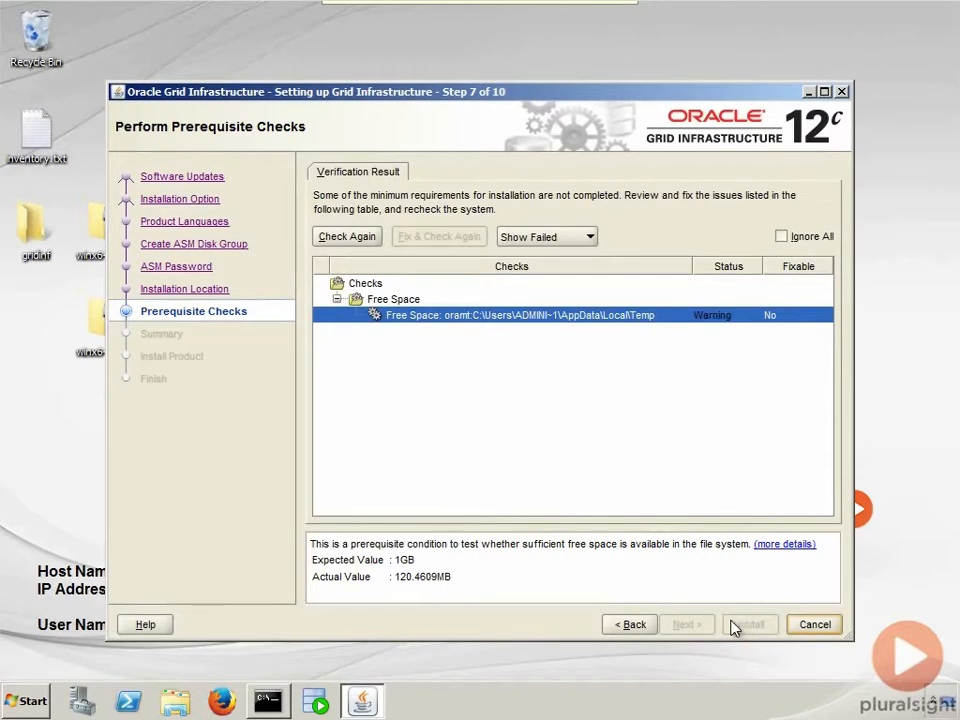
Step: Ignore all failed prerequisite checks and confirm continuing to the installation summary
click(781, 237)
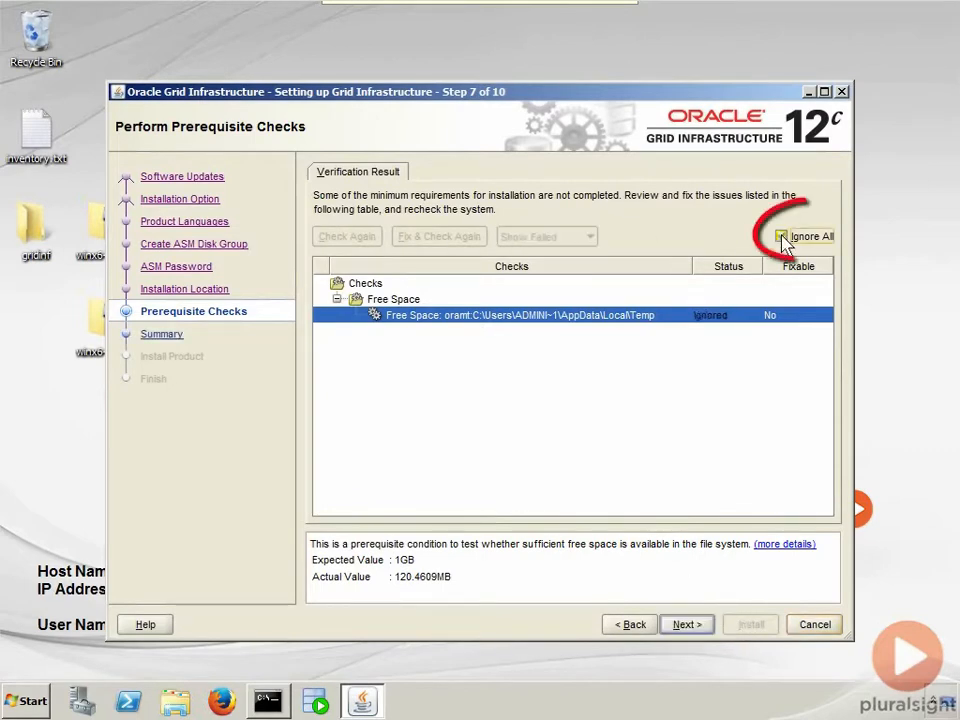
click(685, 626)
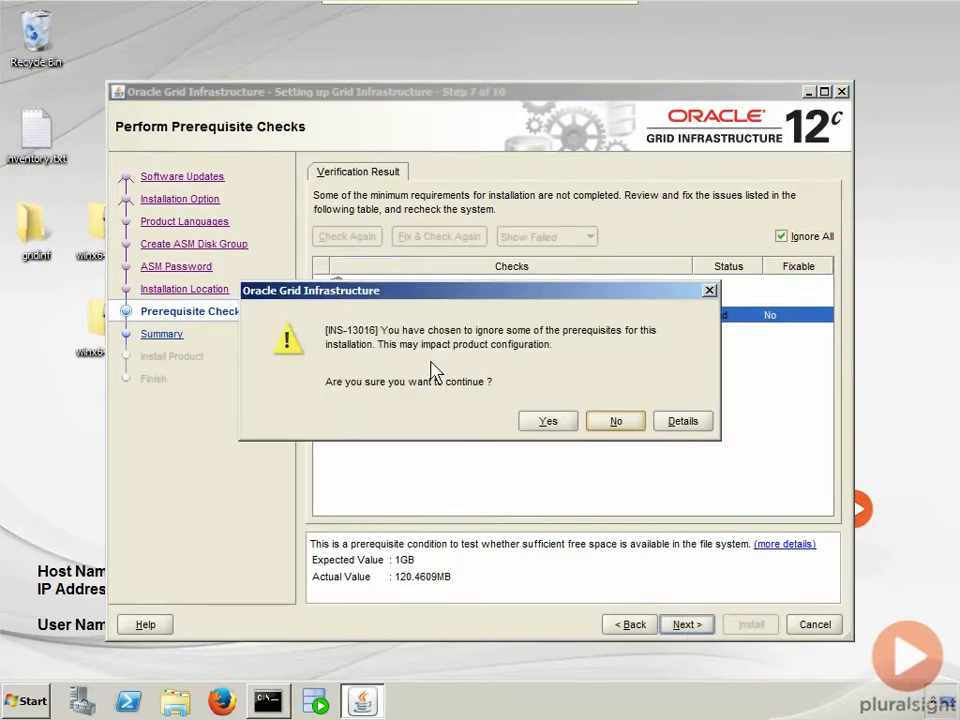
click(548, 421)
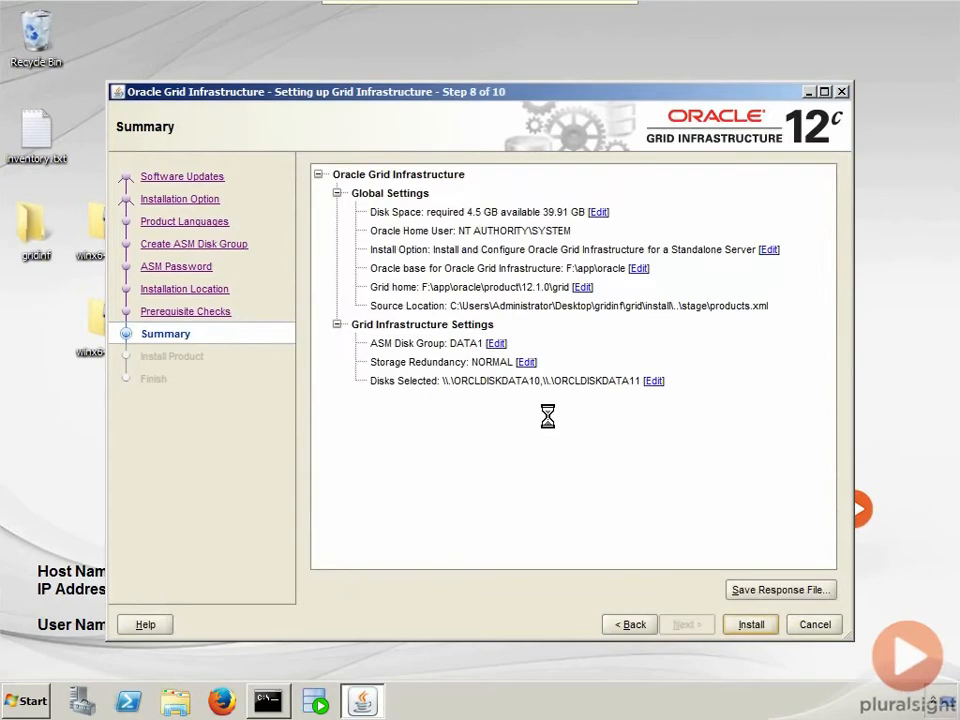
Step: Save the response file as grid.rsp in the Administrator folder and start the Grid Infrastructure installation
click(772, 591)
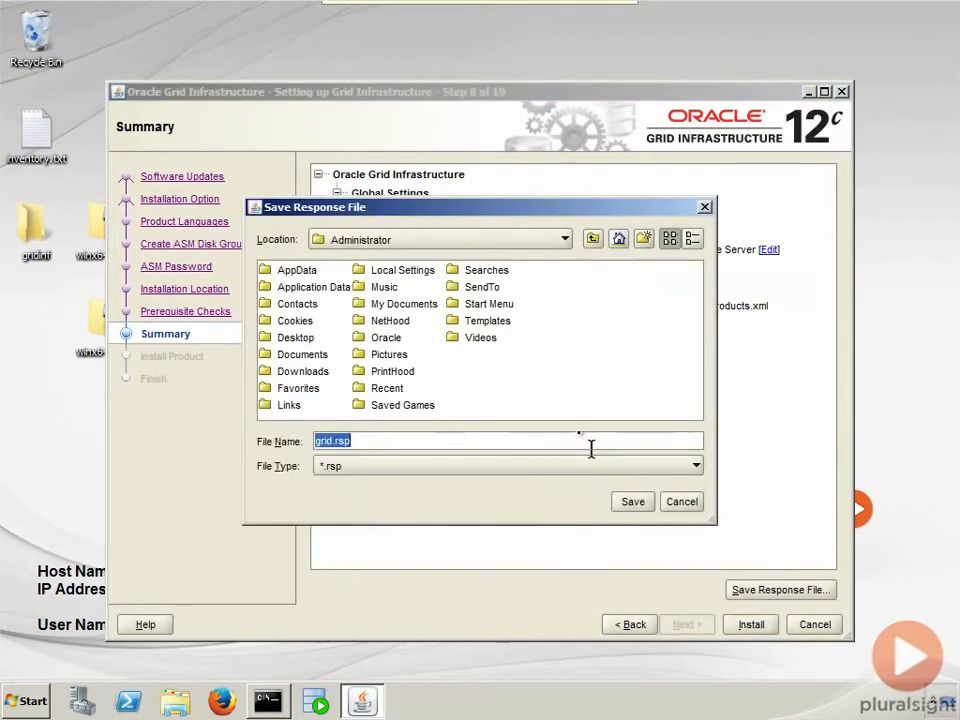
click(643, 500)
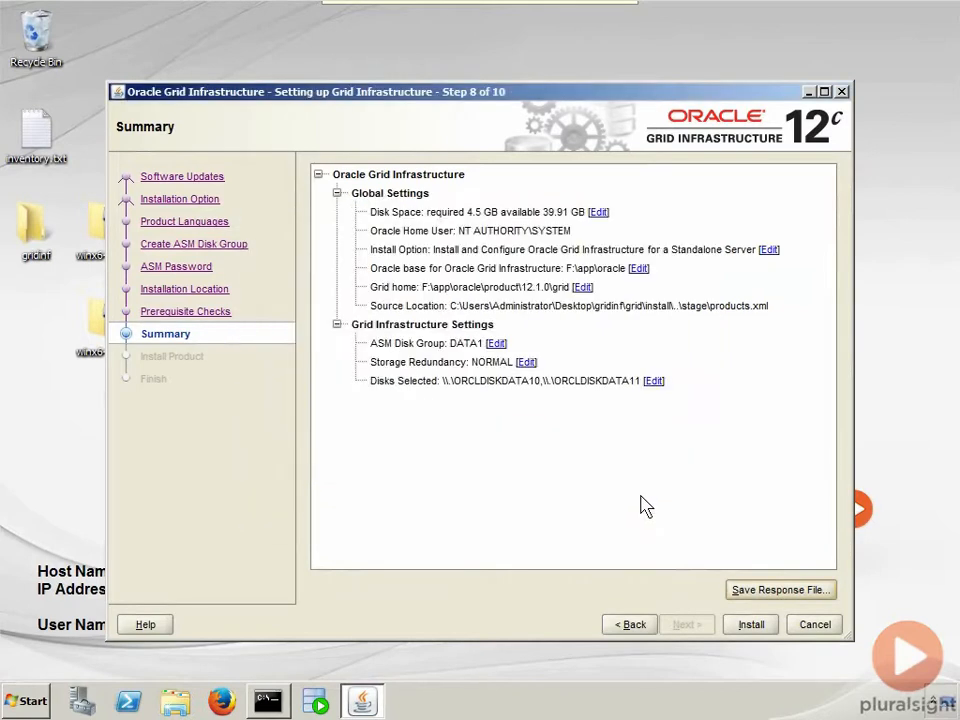
click(748, 626)
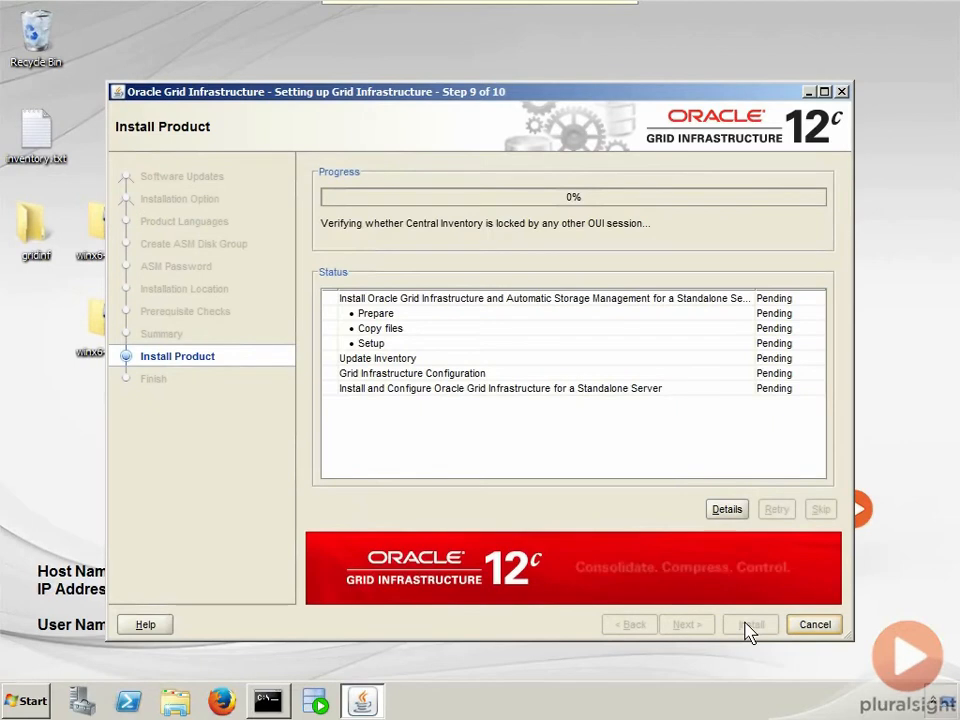